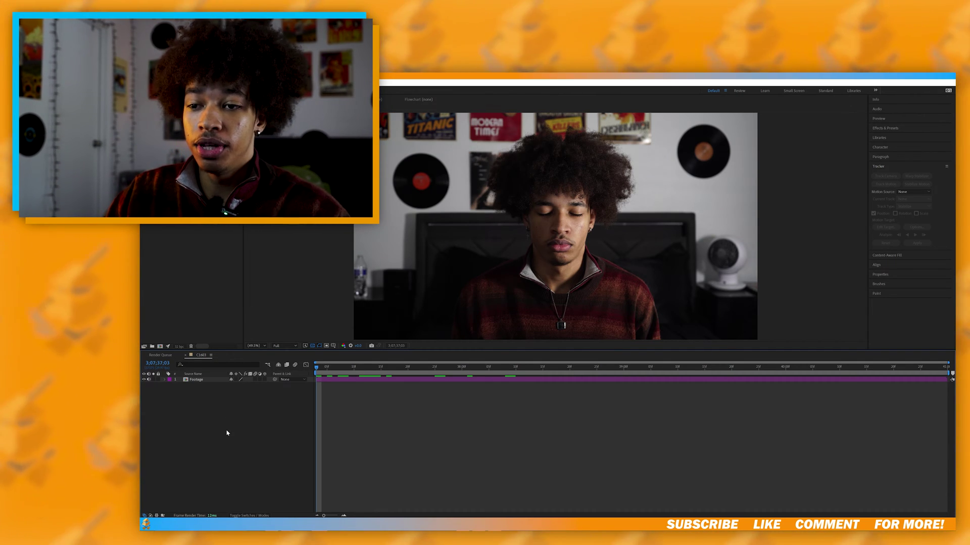
- Add a null object layer above the footage and duplicate it
right_click(242, 414)
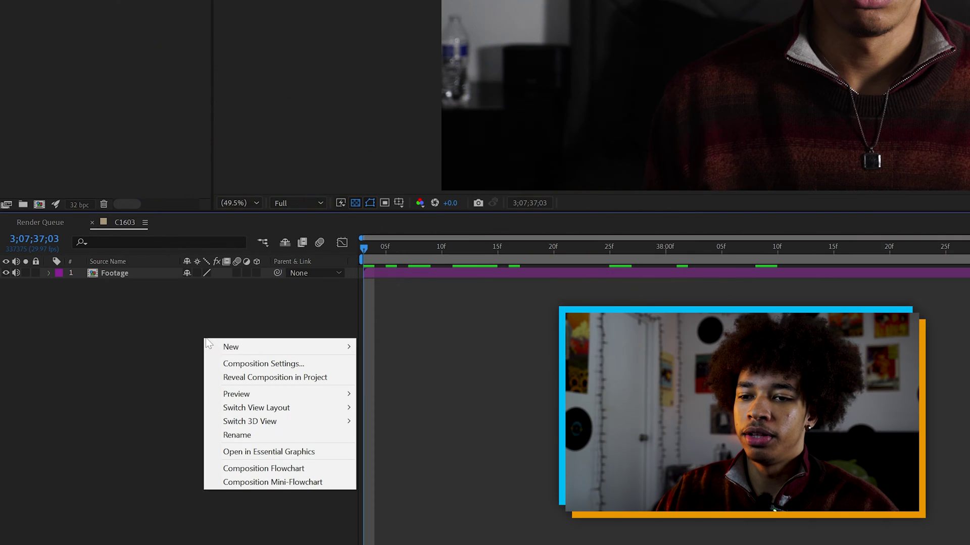
mouse_move(283, 347)
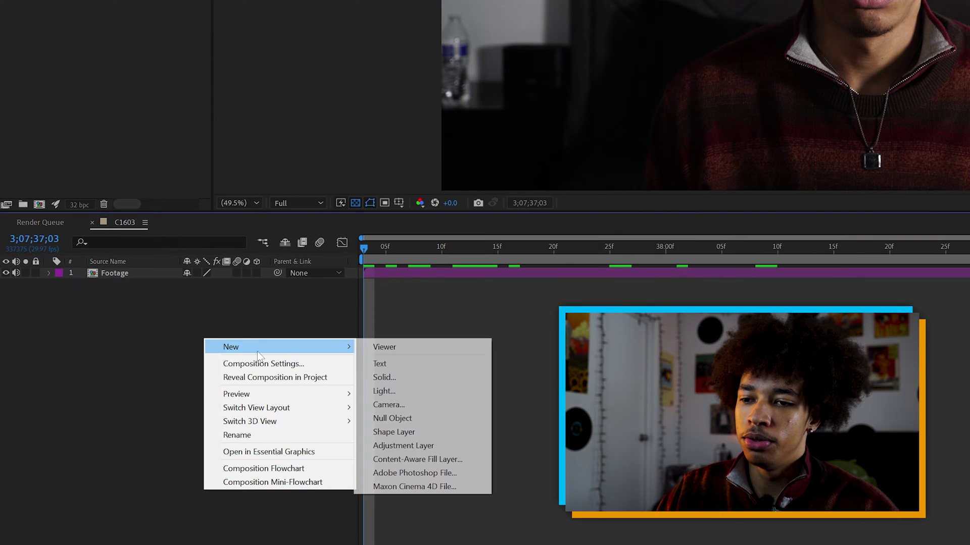
click(447, 418)
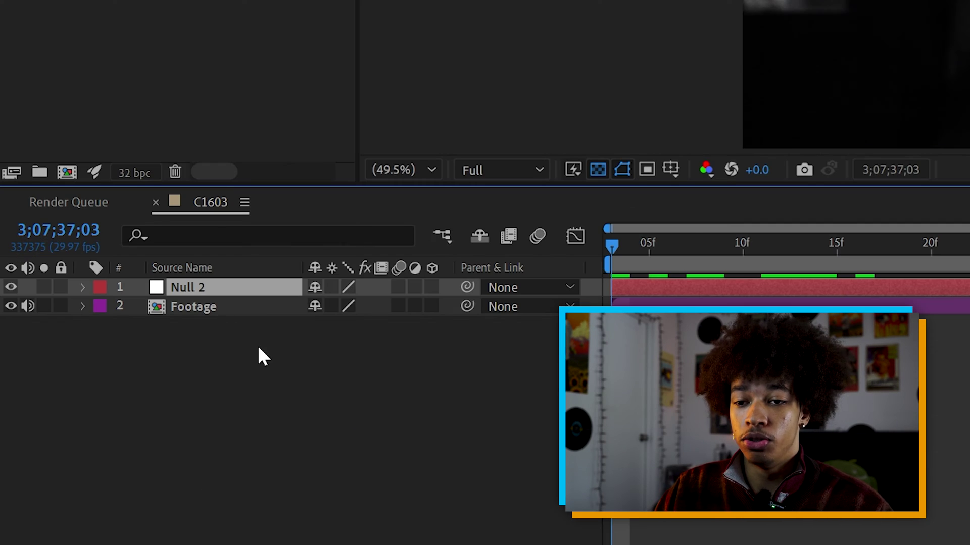
key(ctrl+d)
- Rename the lower null Left Eye and the top null Right Eye
click(129, 283)
key(Return)
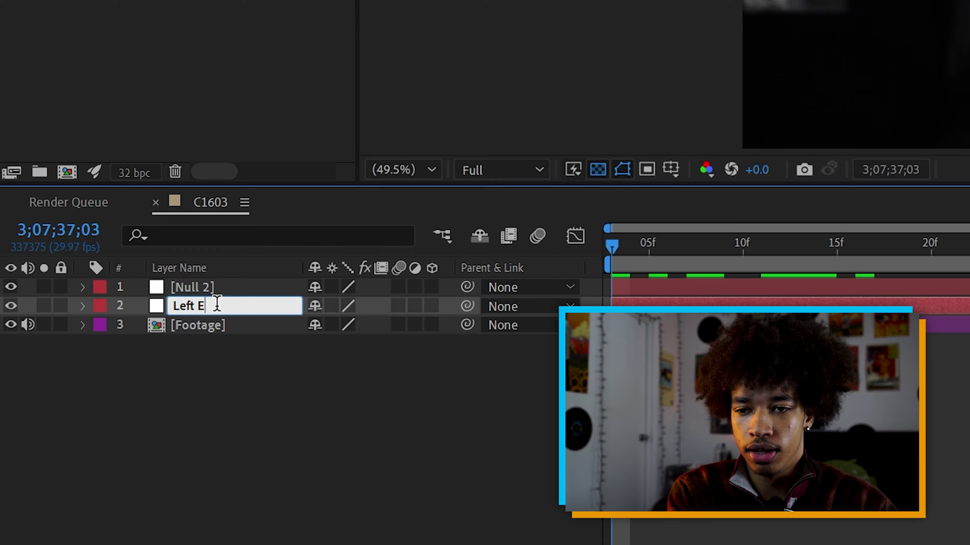
key(Return)
key(ctrl+Up)
key(Return)
text(Rig)
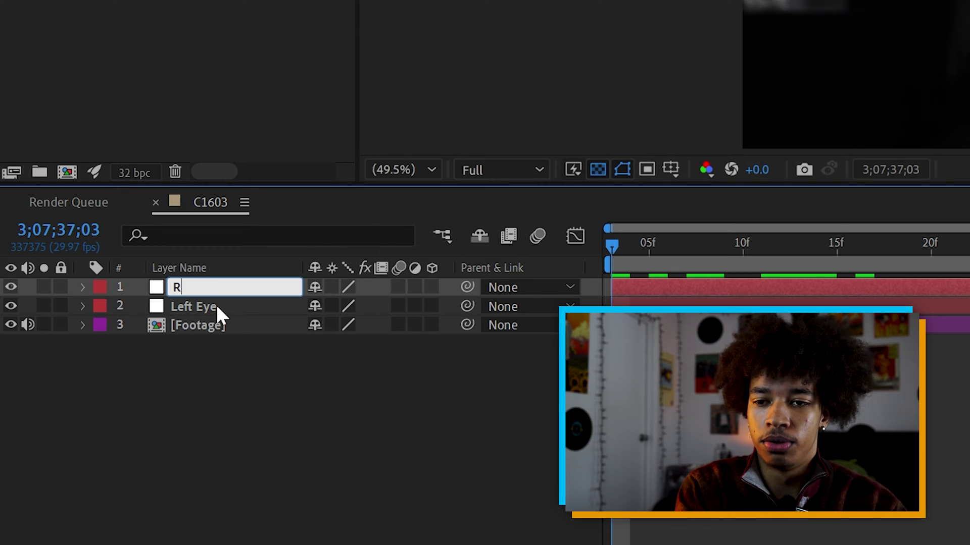
text(ht Eye)
key(Return)
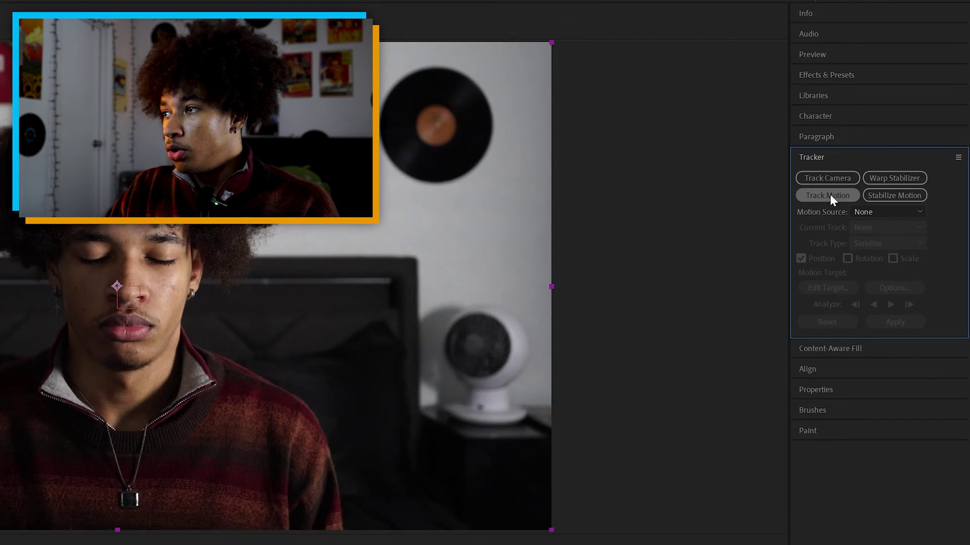
- Start Tracker 1 on Footage and place Track Point 1 over the eye on the last frame
click(887, 184)
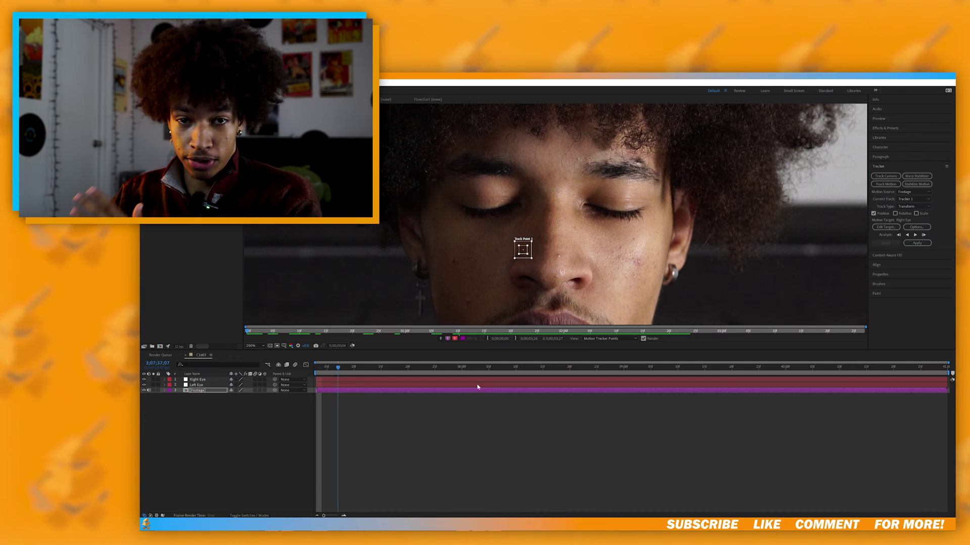
key(End)
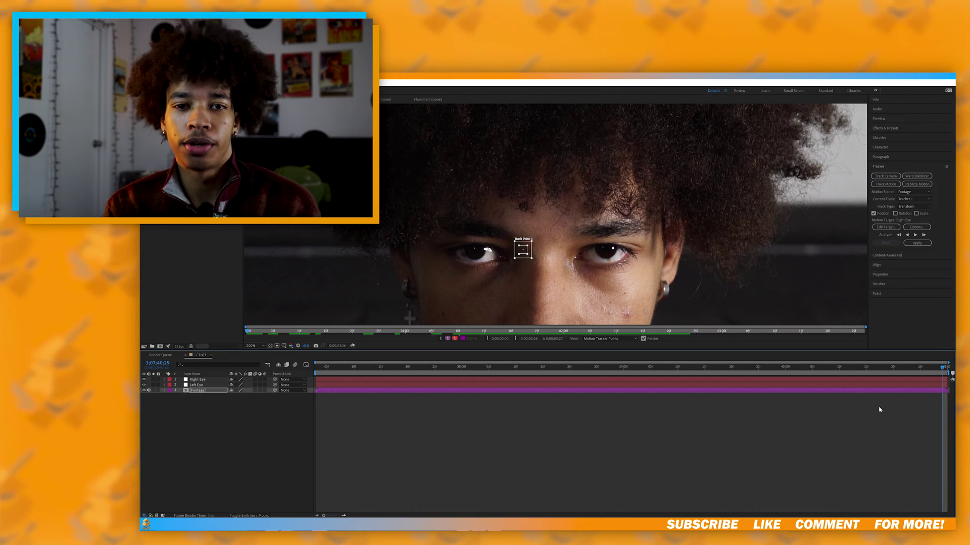
drag(529, 251, 528, 241)
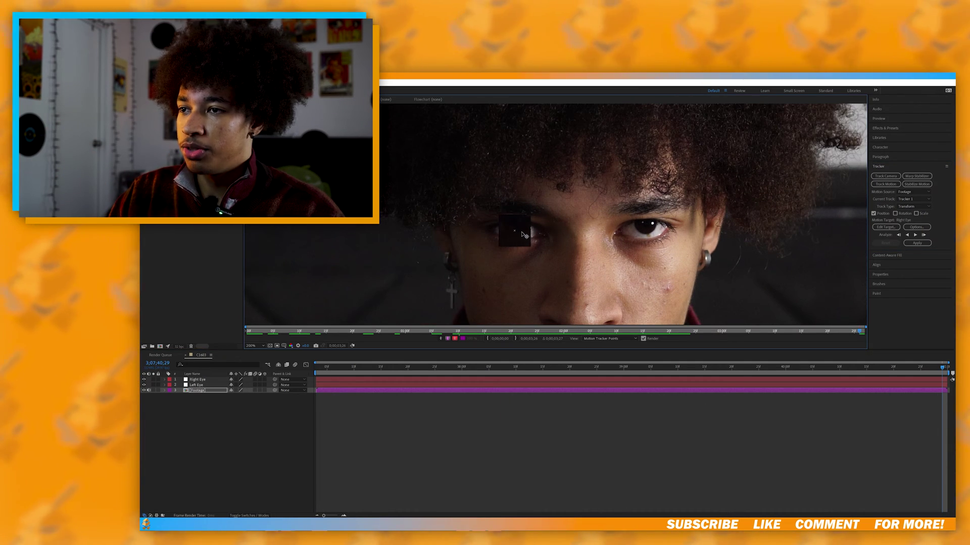
scroll(518, 237, up, 2)
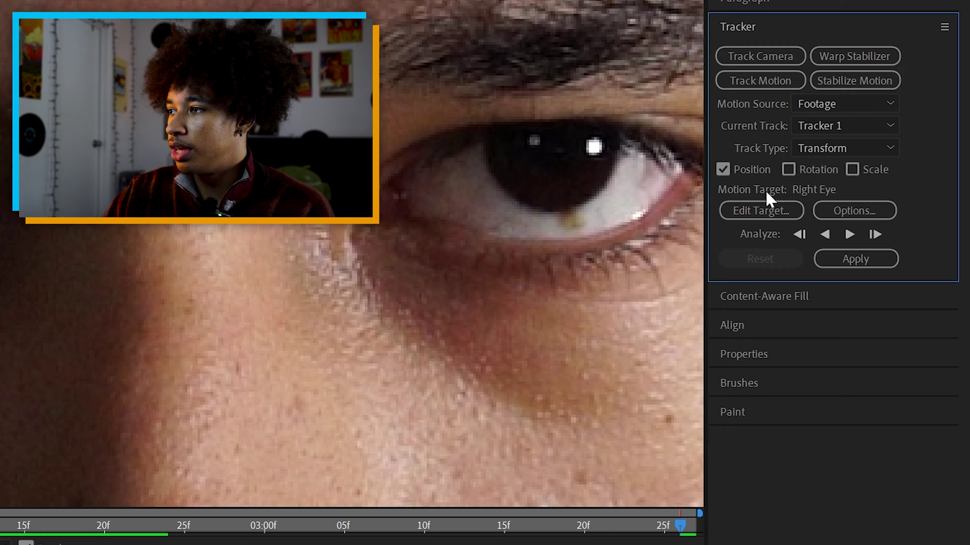
- Set the track's motion target to the 2. Left Eye layer and analyze backward through the clip
click(762, 209)
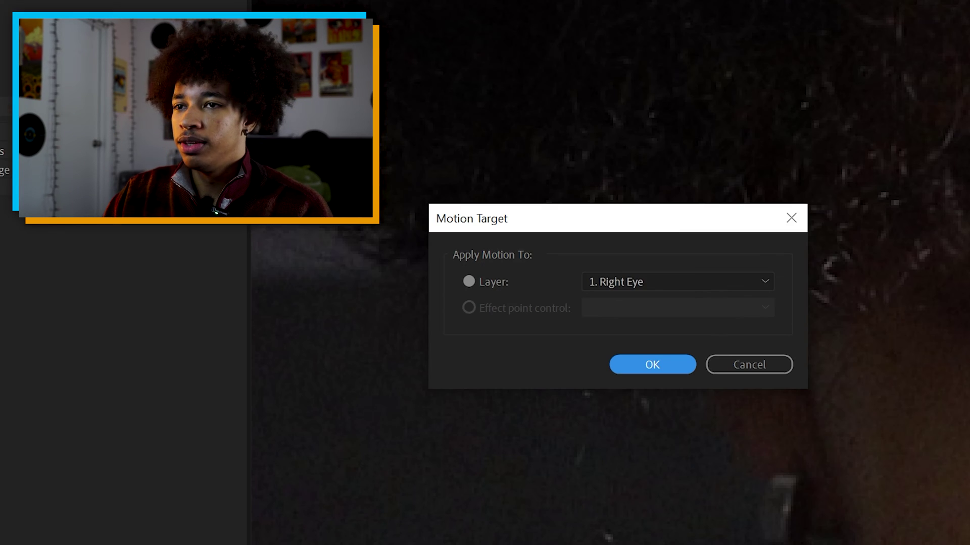
click(687, 278)
click(615, 324)
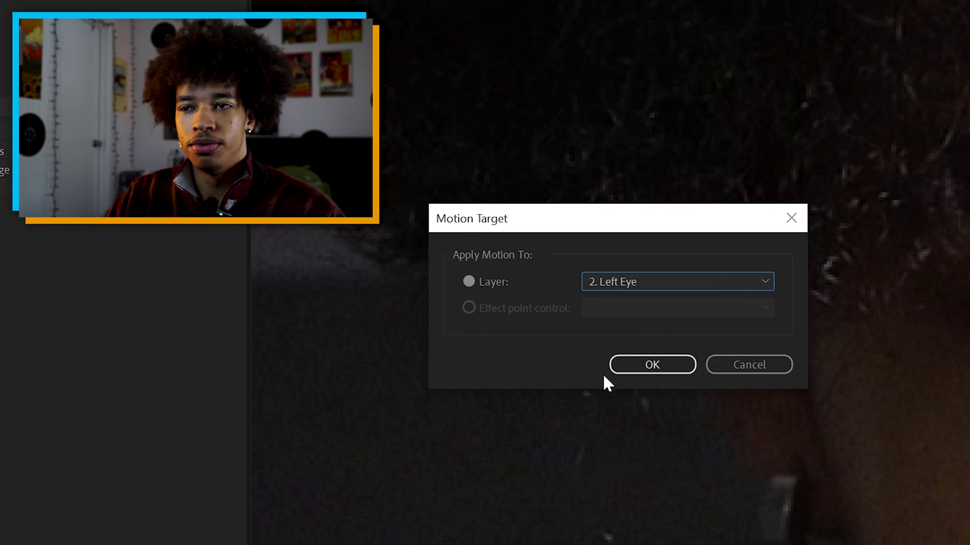
click(646, 369)
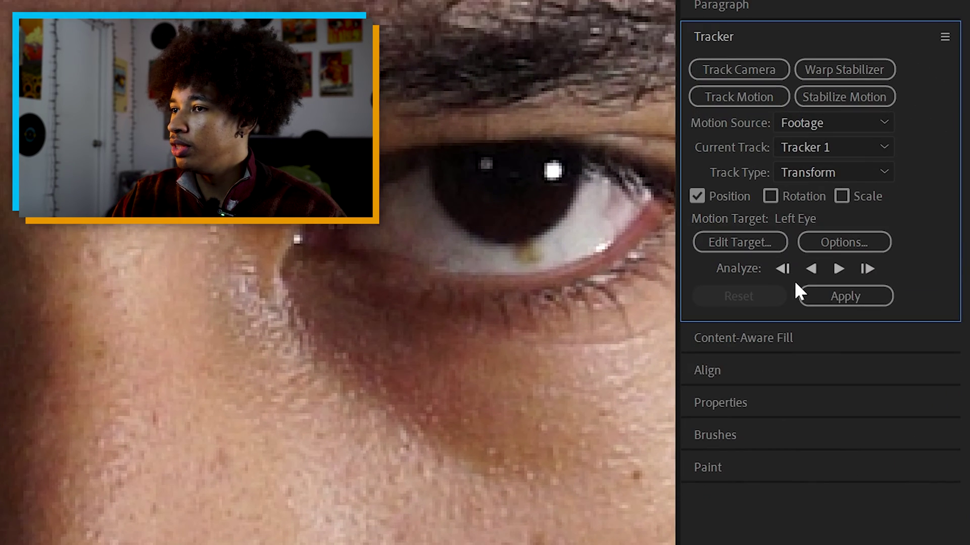
click(811, 268)
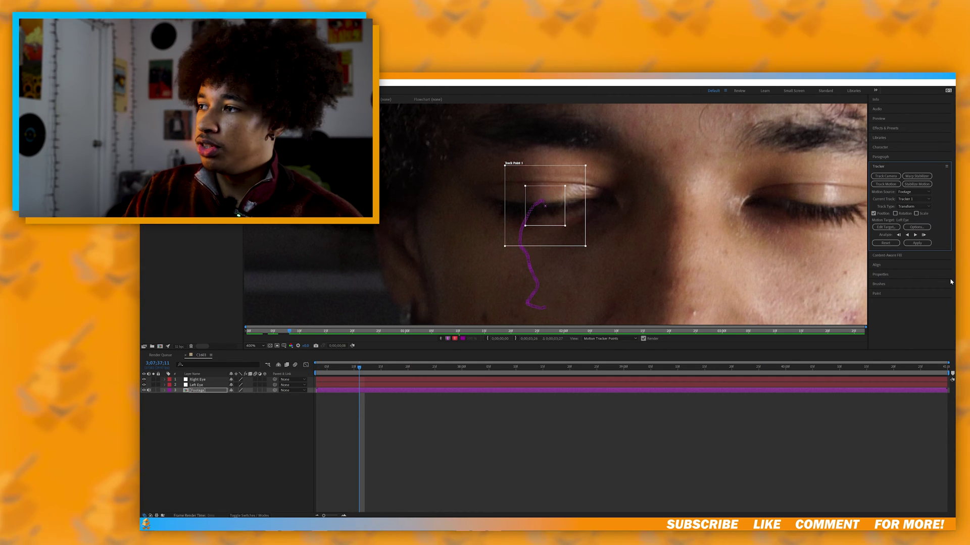
- Apply the Left Eye track in X and Y, then move the playhead to the end
click(921, 245)
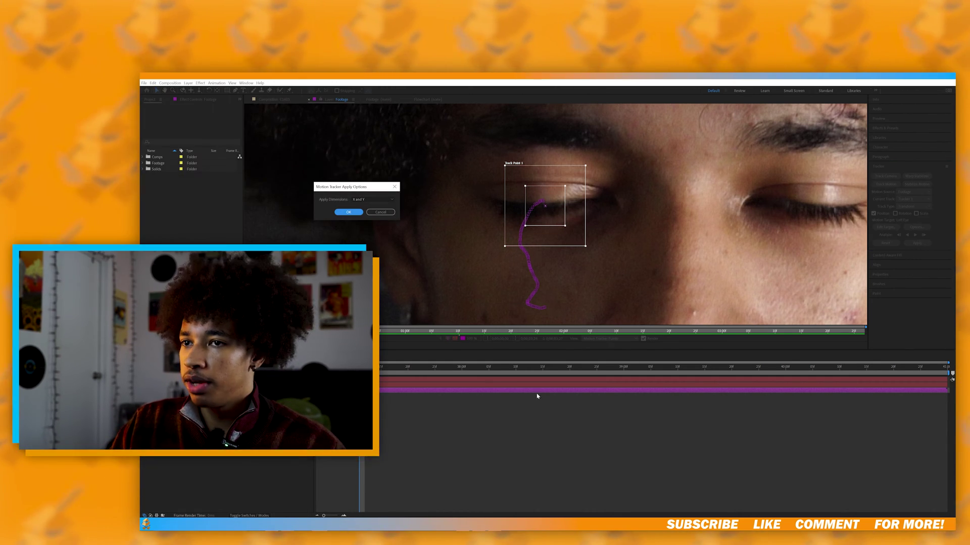
click(349, 213)
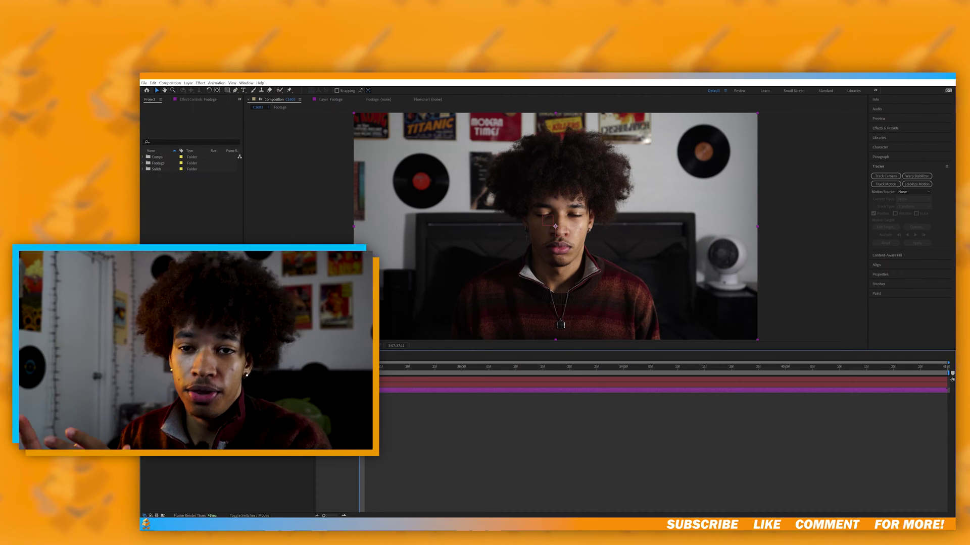
drag(386, 368, 943, 368)
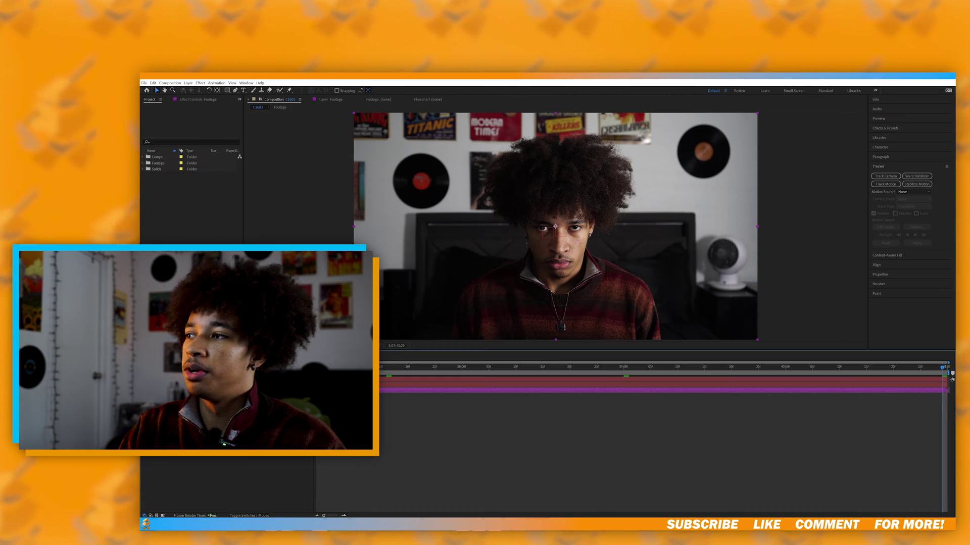
- Track the second eye on Footage with Right Eye as the motion target and apply it
click(884, 185)
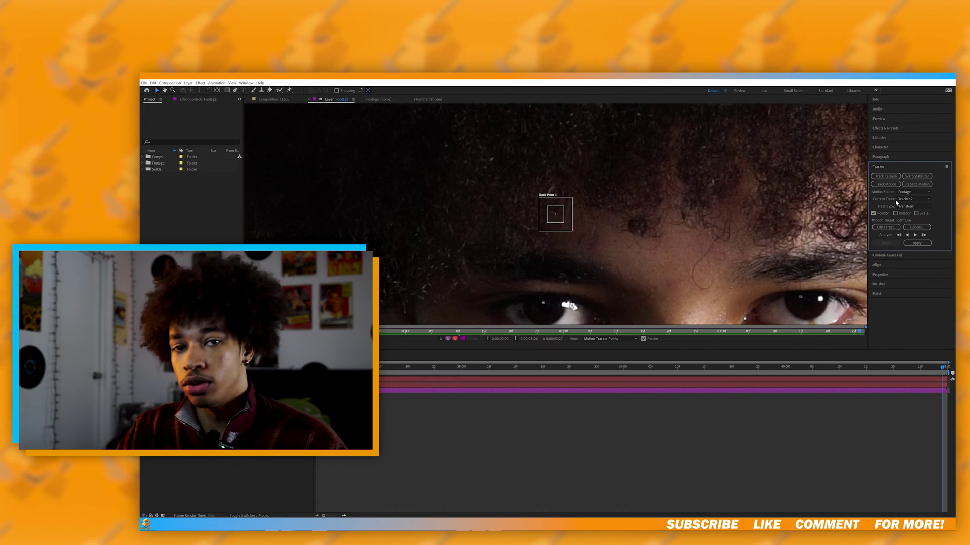
click(892, 228)
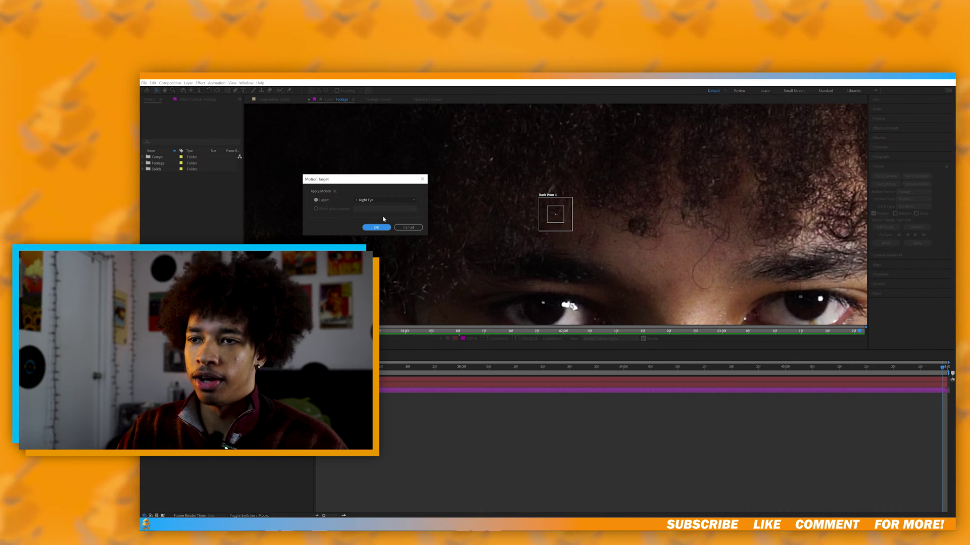
click(381, 231)
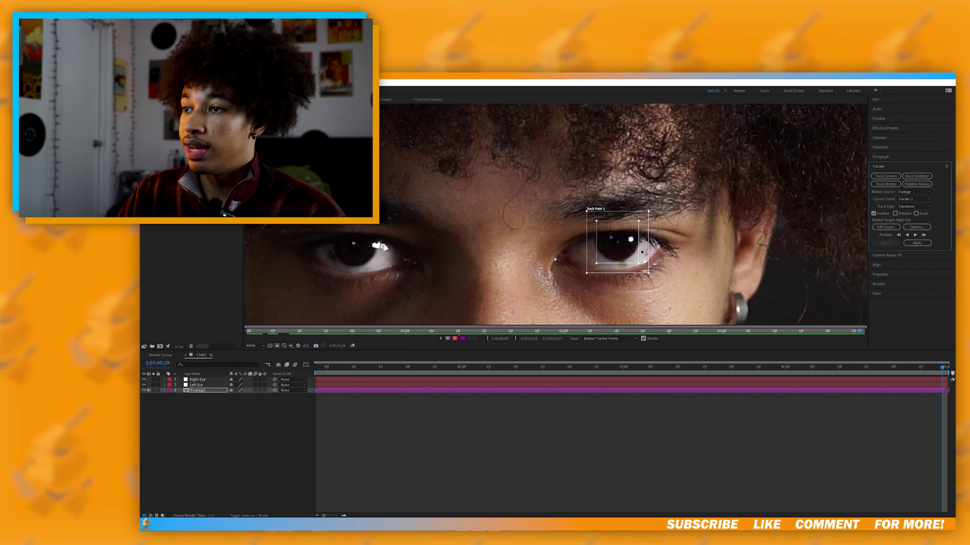
click(914, 236)
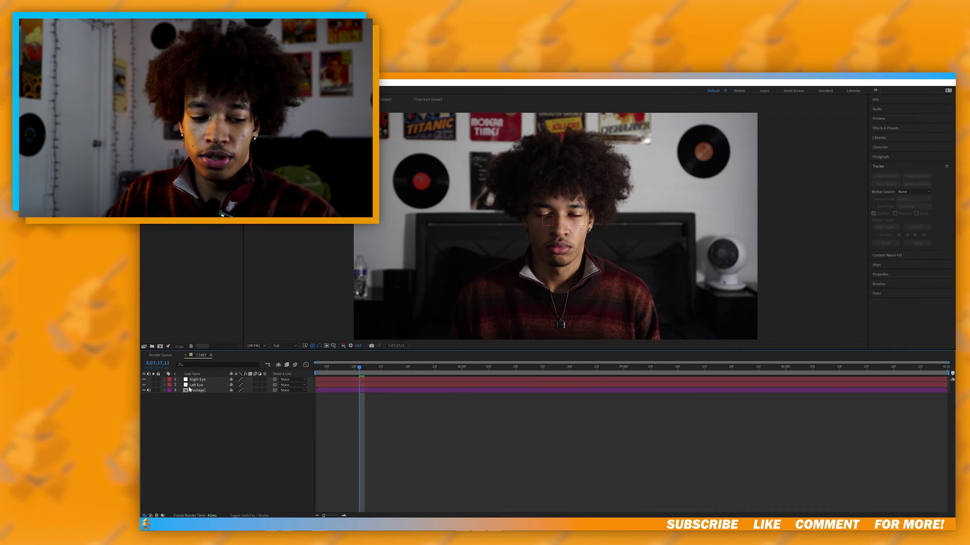
- Reveal the Position keyframes on the Right Eye and Left Eye nulls and check the tracking
click(203, 380)
key(u)
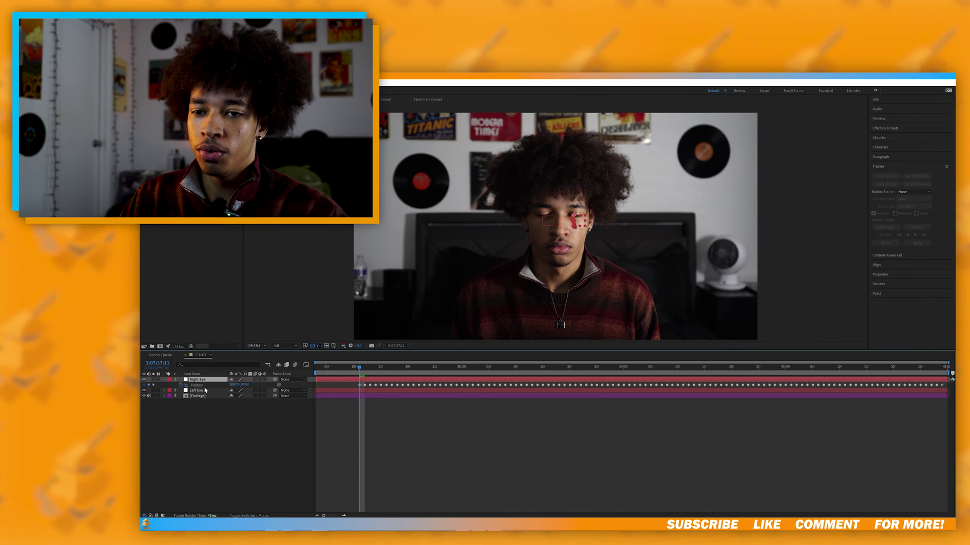
click(205, 390)
key(u)
drag(359, 367, 954, 364)
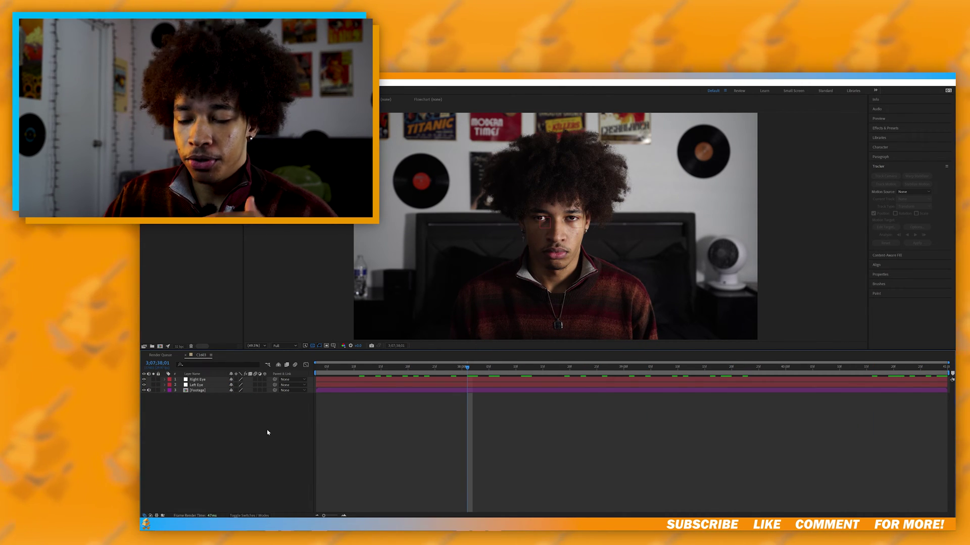
right_click(237, 425)
- Create a black solid named Left Mask and a duplicate named Right Mask
right_click(227, 417)
mouse_move(260, 421)
click(316, 433)
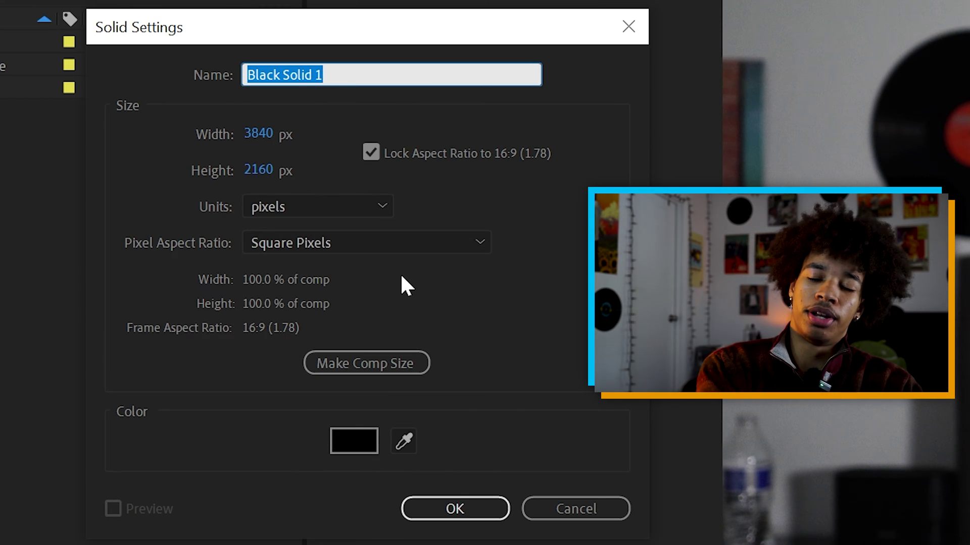
text(Left ma)
text(sk)
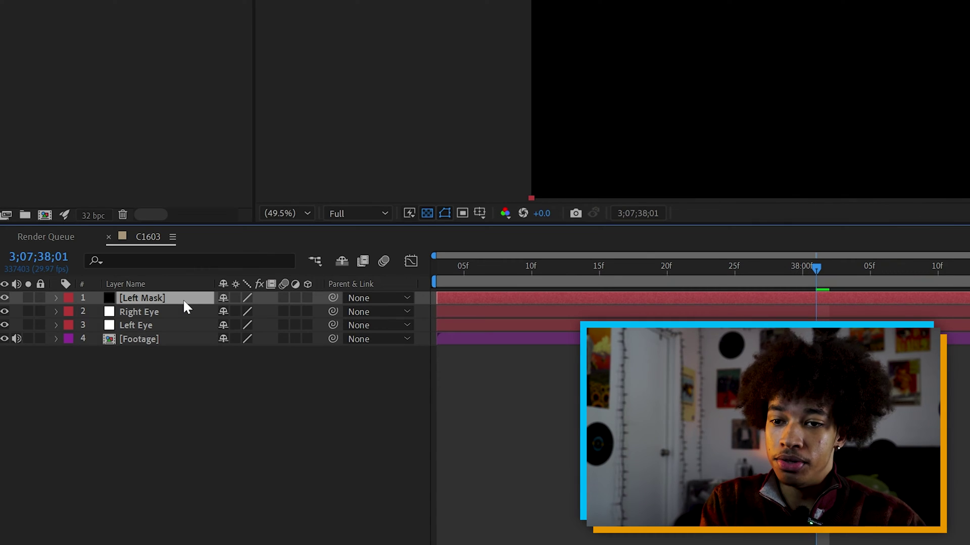
key(ctrl+d)
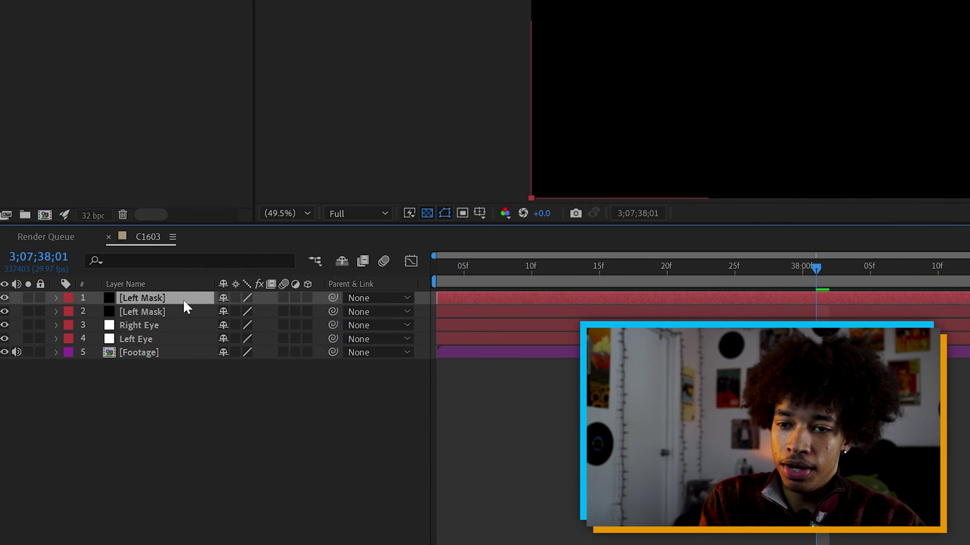
key(Return)
text(Right)
key(Return)
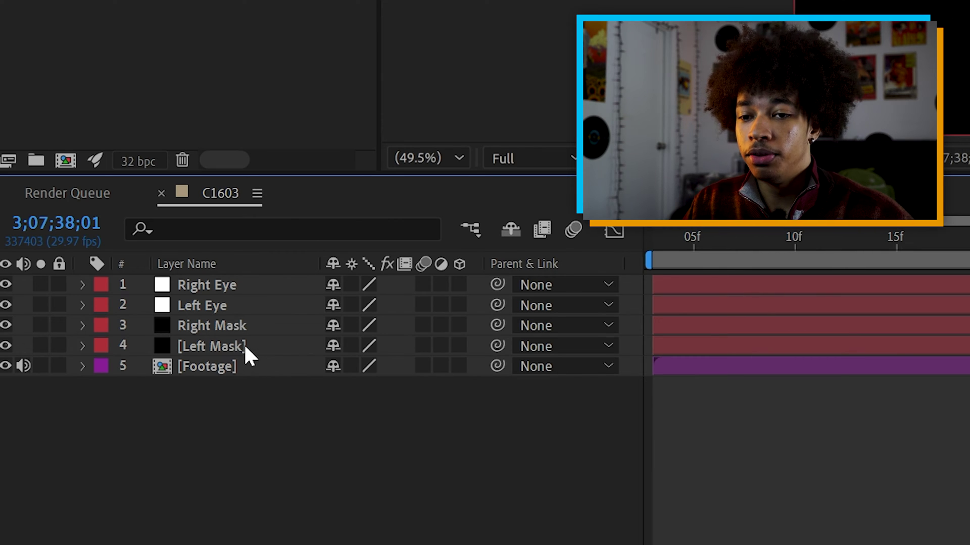
- Parent Left Mask to Left Eye and Right Mask to Right Eye, hiding both masks
click(168, 339)
drag(497, 346, 205, 304)
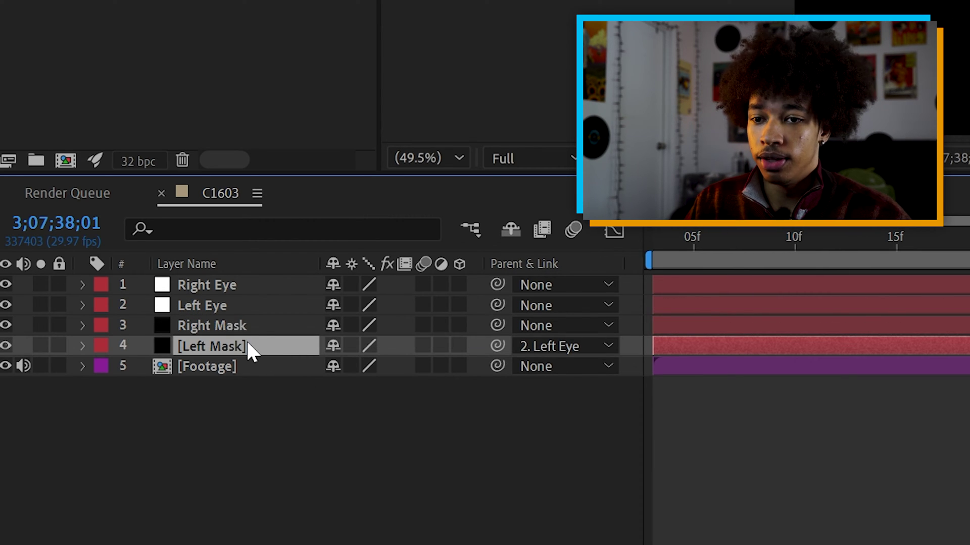
click(252, 329)
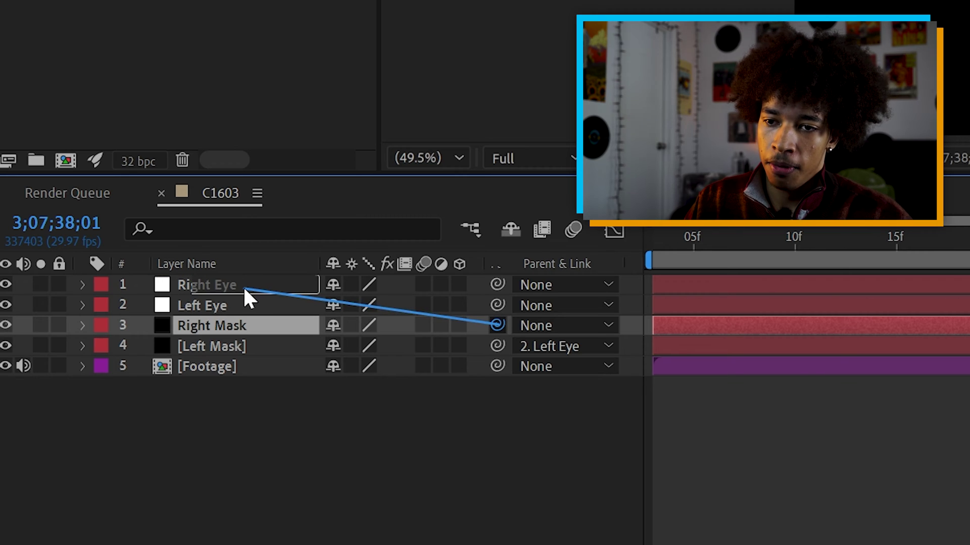
drag(245, 290, 244, 291)
drag(26, 325, 27, 353)
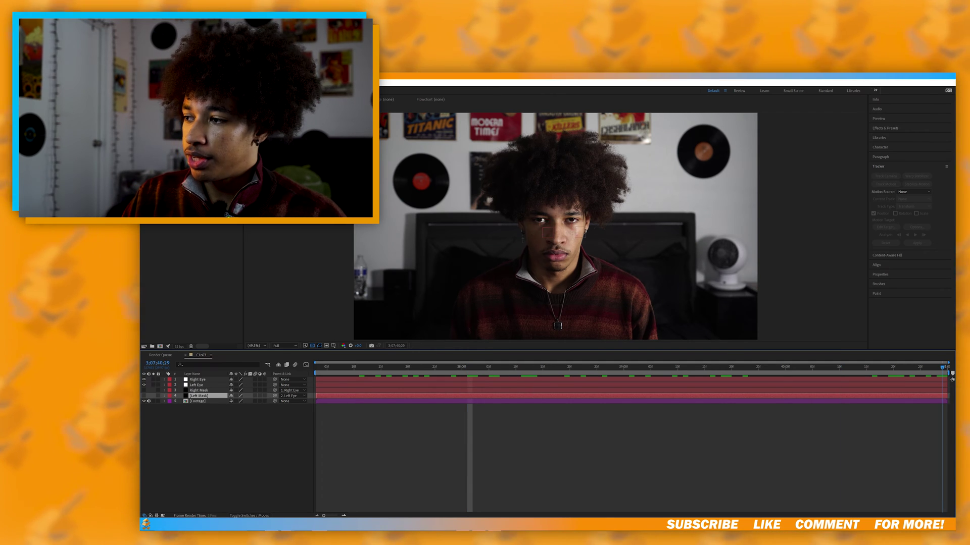
drag(468, 369, 943, 369)
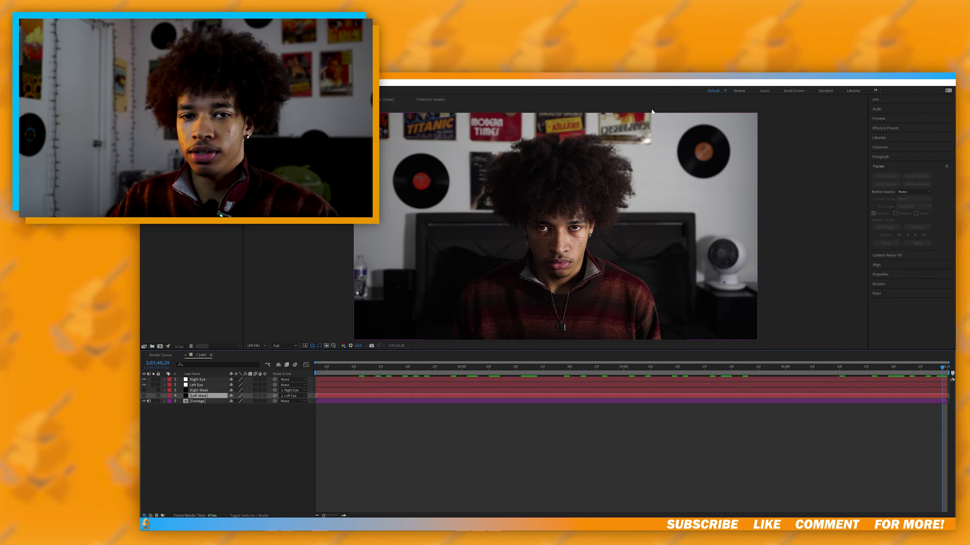
- Zoom in and draw a Pen mask around the eye on the Left Mask layer
scroll(540, 263, up, 5)
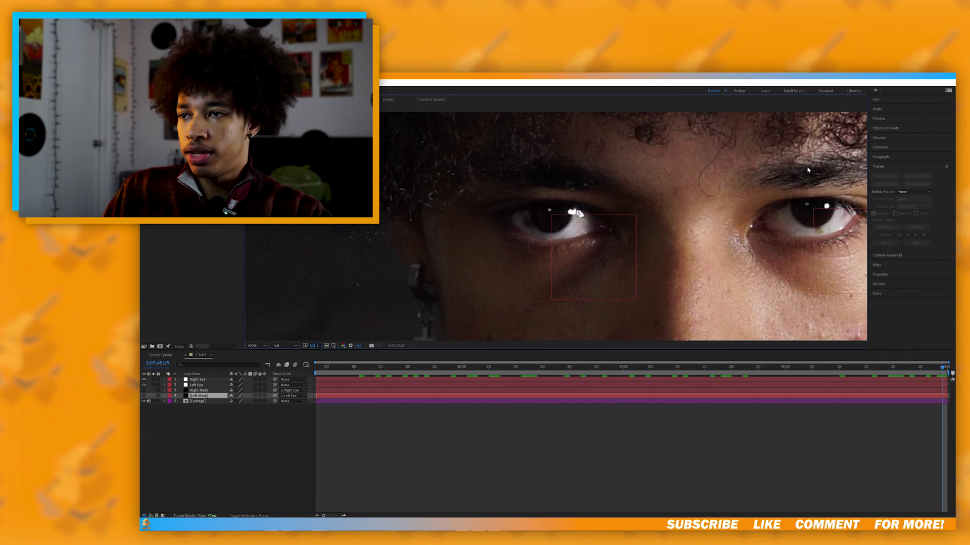
scroll(563, 222, up, 1)
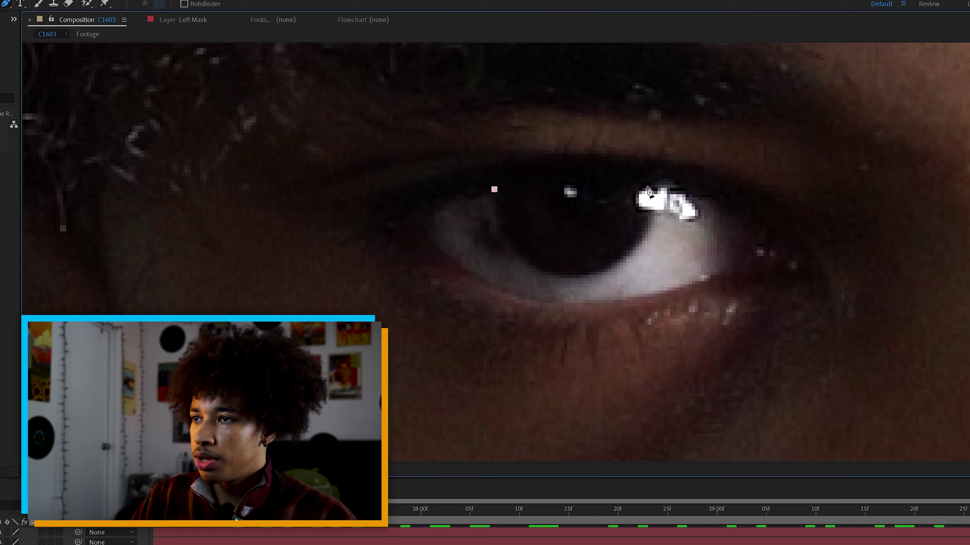
drag(724, 215, 656, 185)
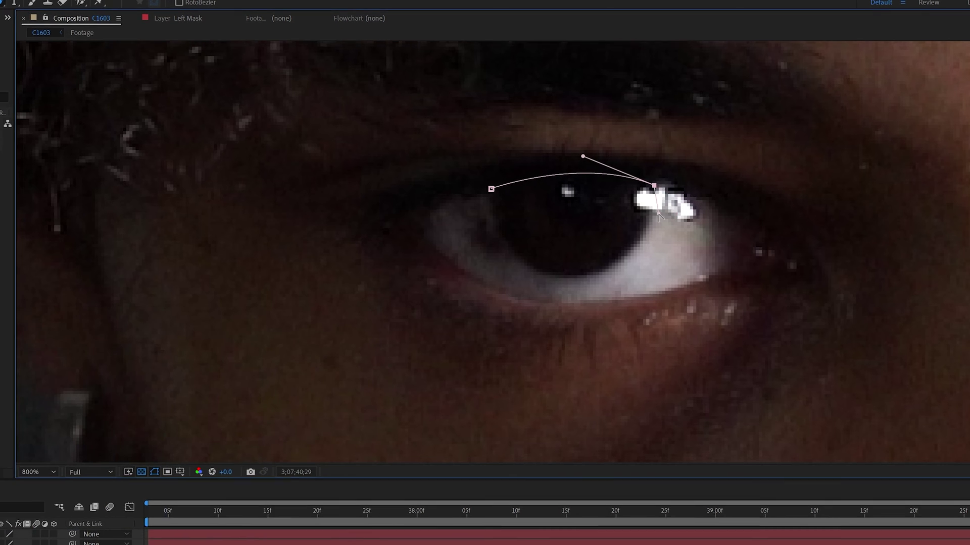
drag(598, 275, 565, 280)
drag(494, 189, 504, 172)
drag(485, 207, 495, 280)
drag(557, 150, 561, 136)
drag(729, 240, 712, 280)
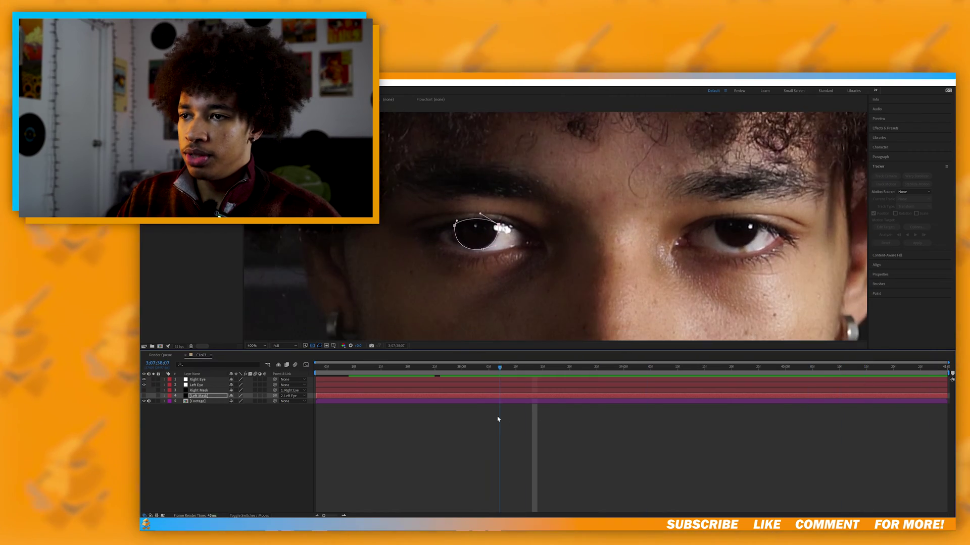
- Keyframe the Mask Path, reshaping the mask frame by frame as the eye closes
drag(497, 419, 418, 396)
key(m)
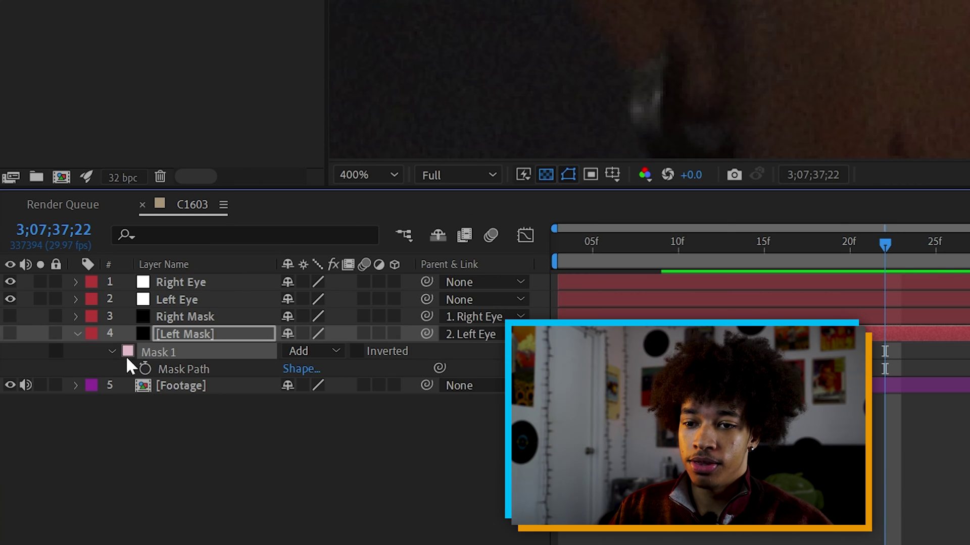
click(145, 369)
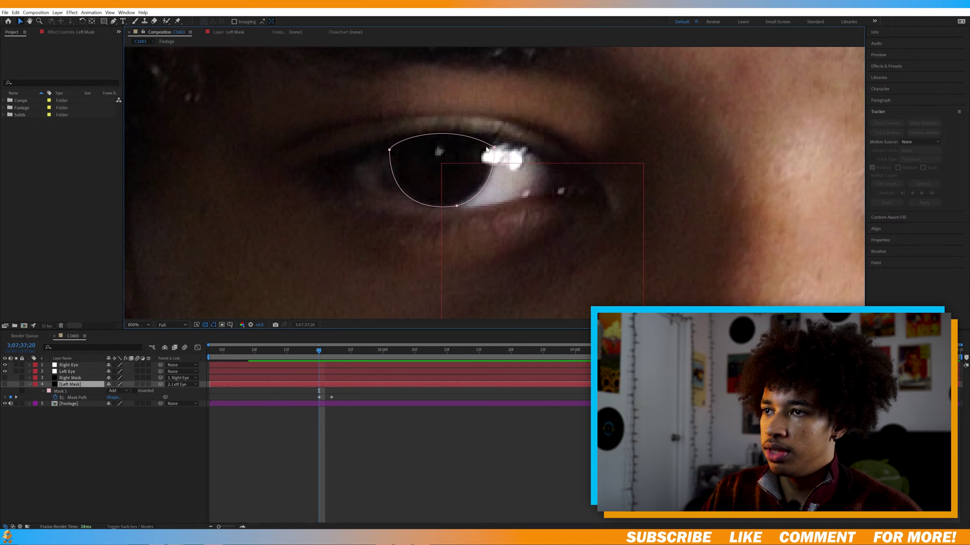
key(Page_Up)
key(Page_Up)
drag(465, 197, 464, 196)
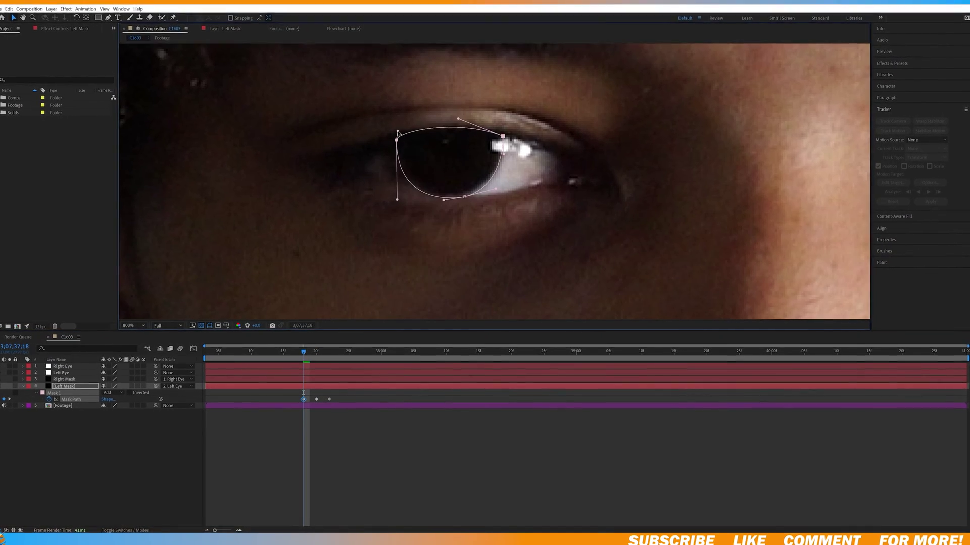
key(Page_Up)
key(Page_Up)
key(Page_Up)
drag(396, 202, 410, 188)
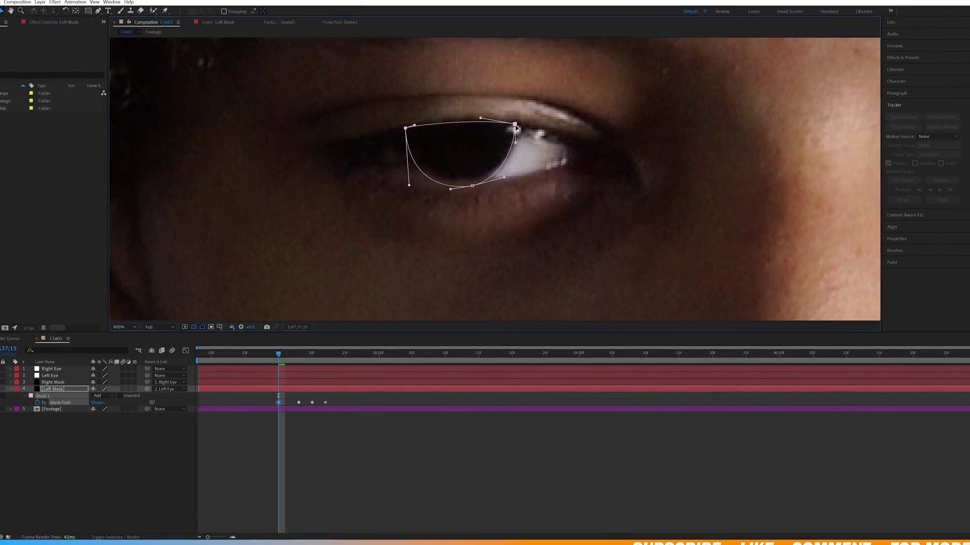
key(Page_Up)
key(Page_Up)
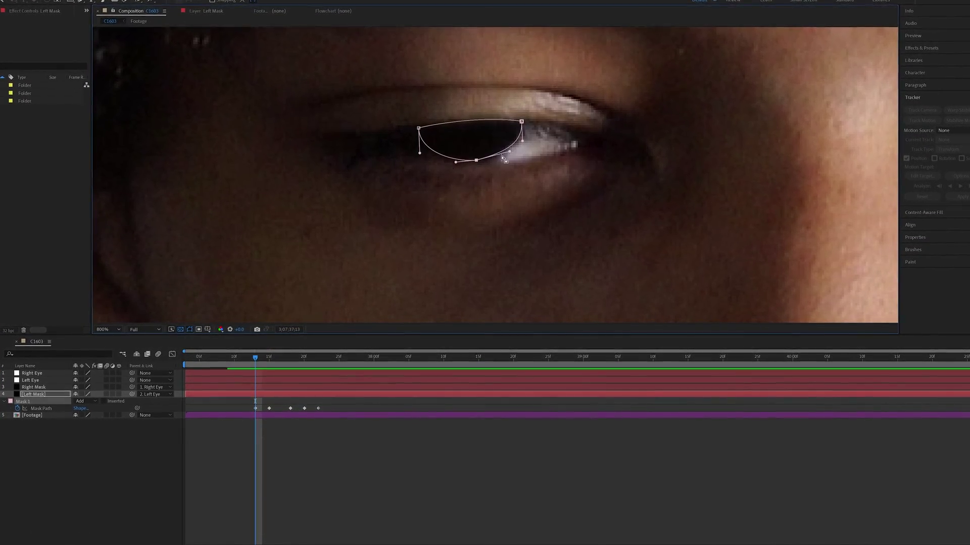
click(249, 360)
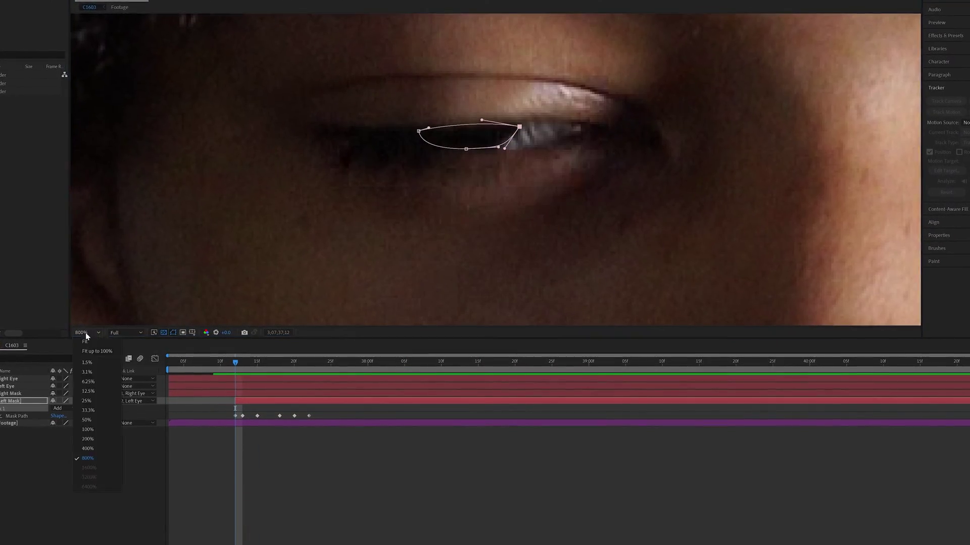
- Set the viewer magnification to 400%
click(87, 449)
click(253, 360)
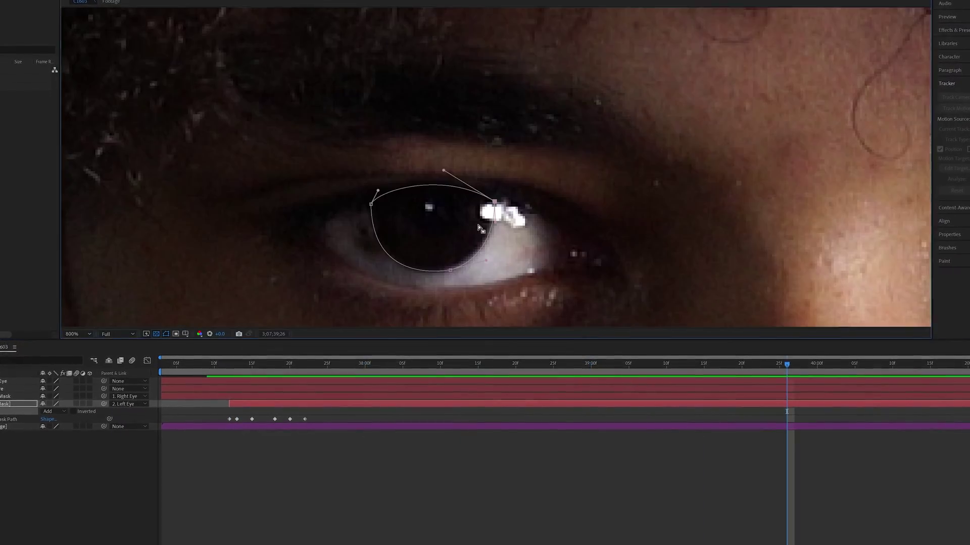
click(620, 363)
scroll(424, 212, down, 5)
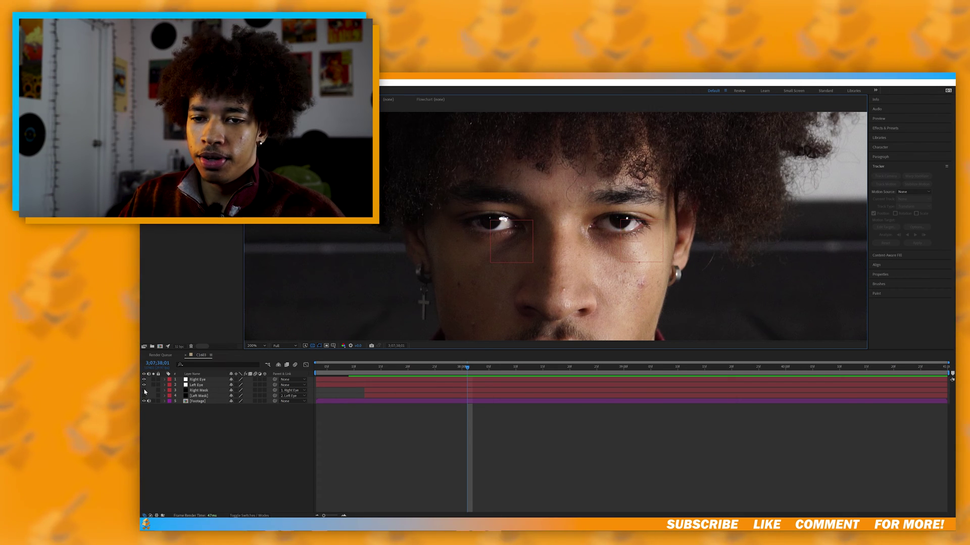
- Play back the composition to check the tracked masks
key(space)
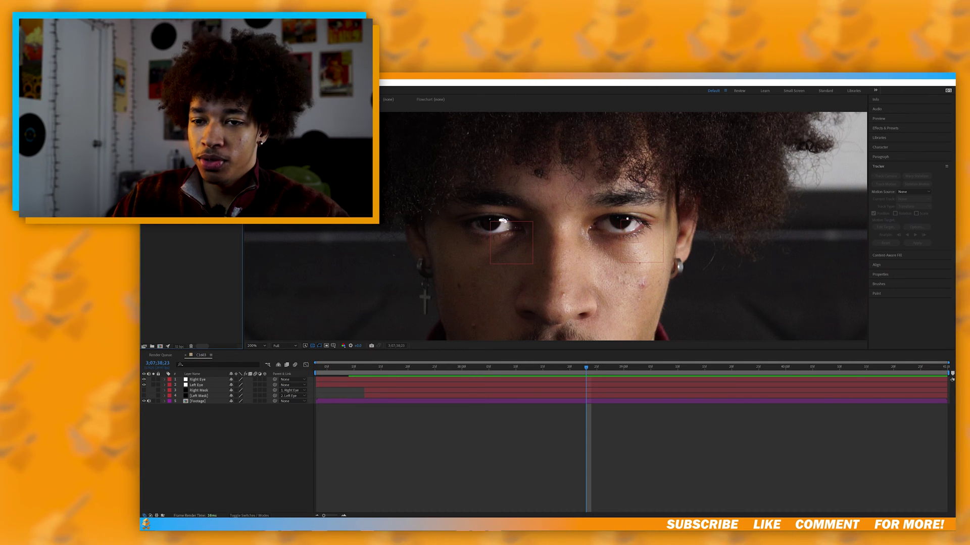
- Add Blue Eye.png from the Project panel to the timeline as a new layer
drag(198, 380, 198, 379)
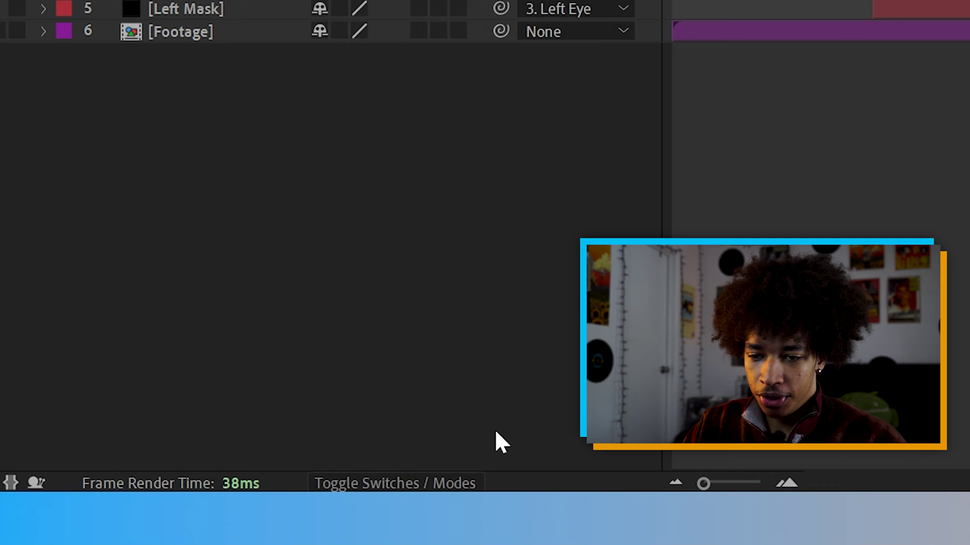
- Matte Blue Eye.png with Left Mask, scale it over the eye, and parent it to Left Eye
click(365, 484)
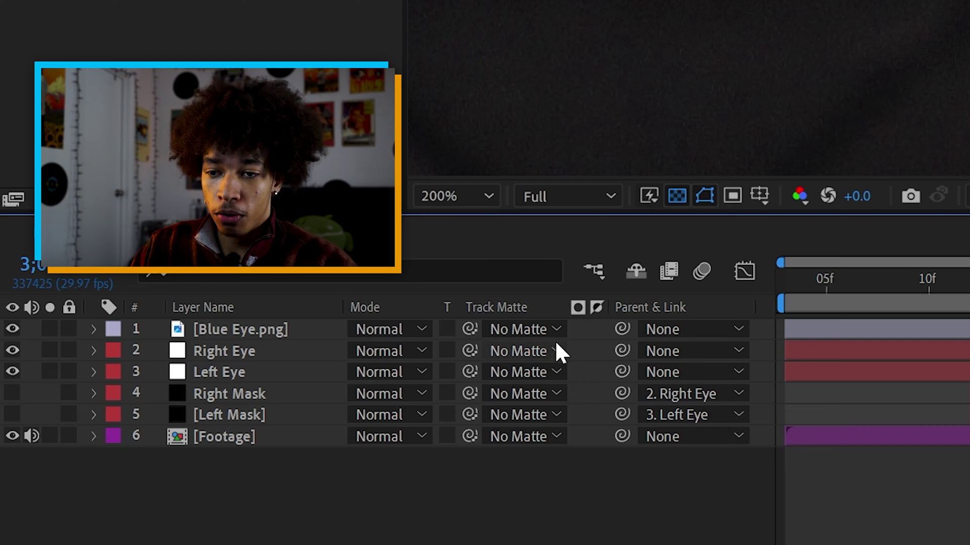
click(527, 330)
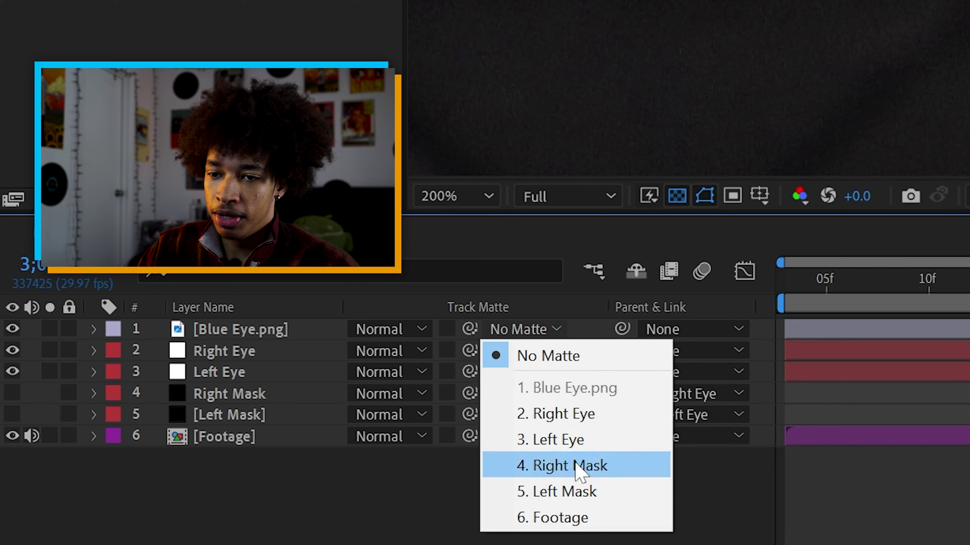
click(580, 495)
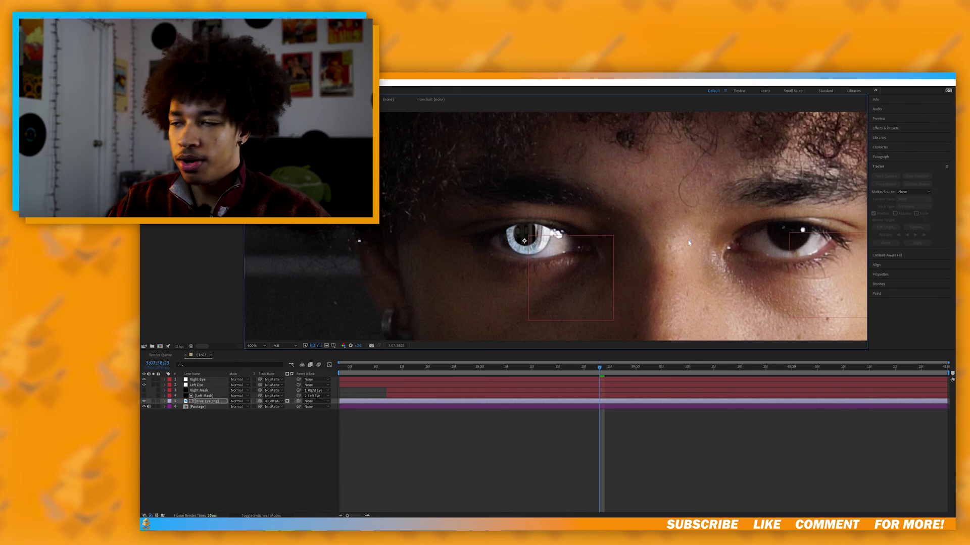
drag(654, 237, 607, 223)
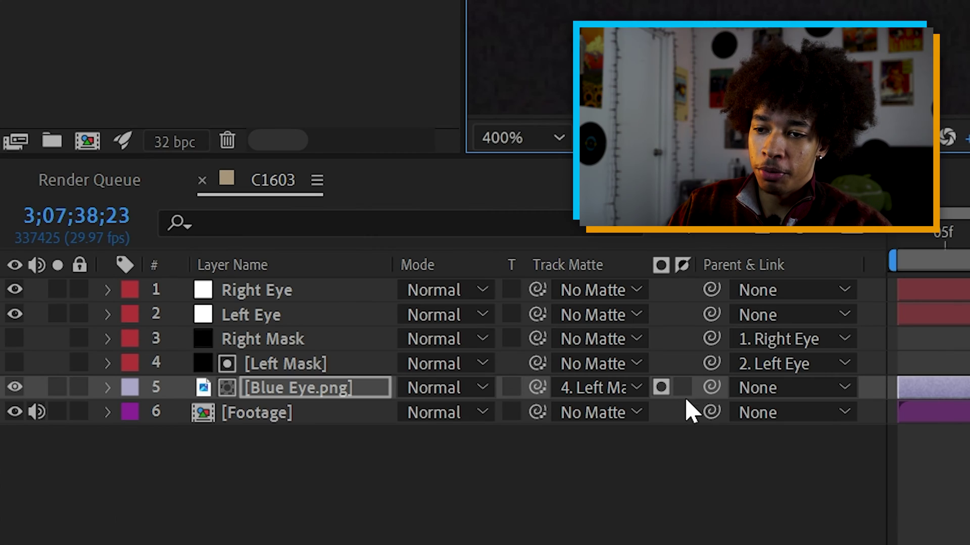
drag(711, 388, 281, 316)
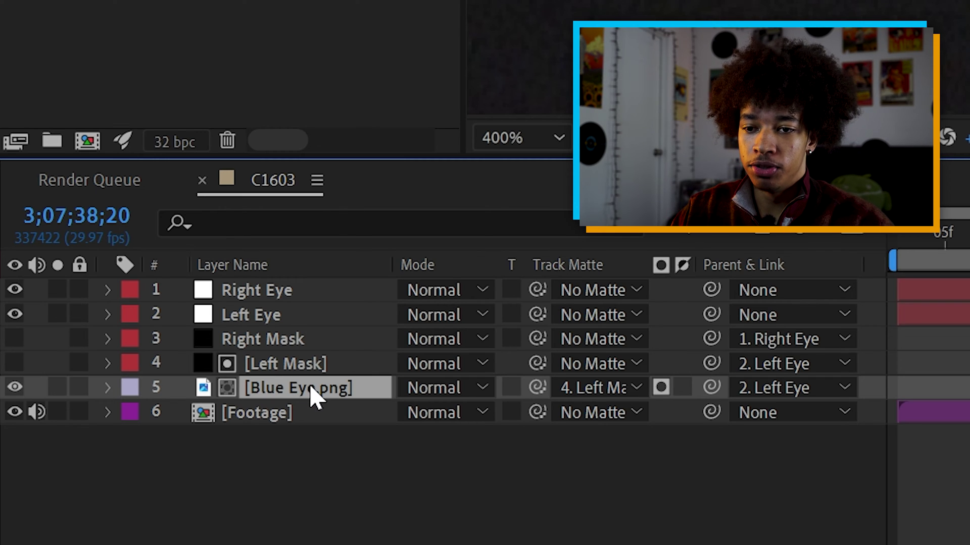
- Duplicate Blue Eye.png, matte it with Right Mask, parent it to Right Eye, and move it onto the right eye
key(ctrl+d)
click(574, 388)
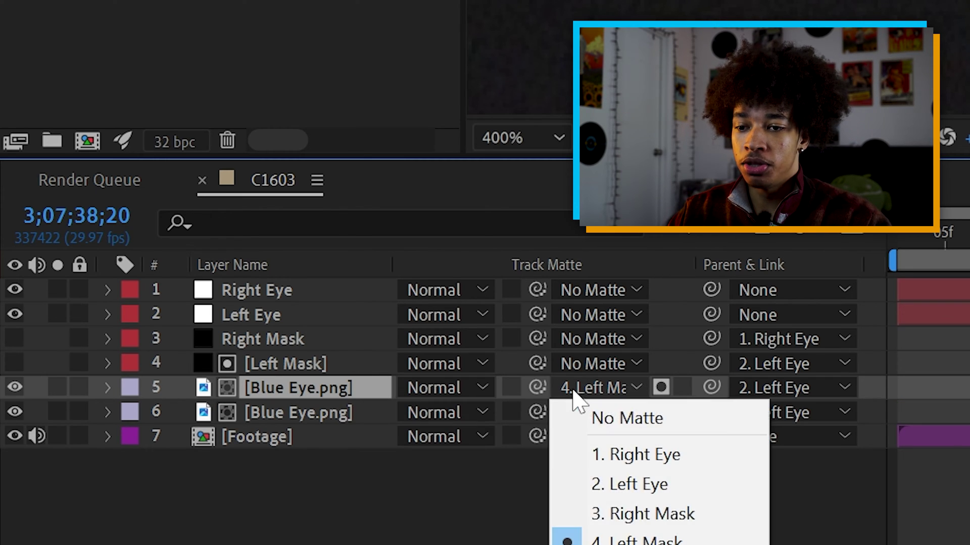
click(691, 520)
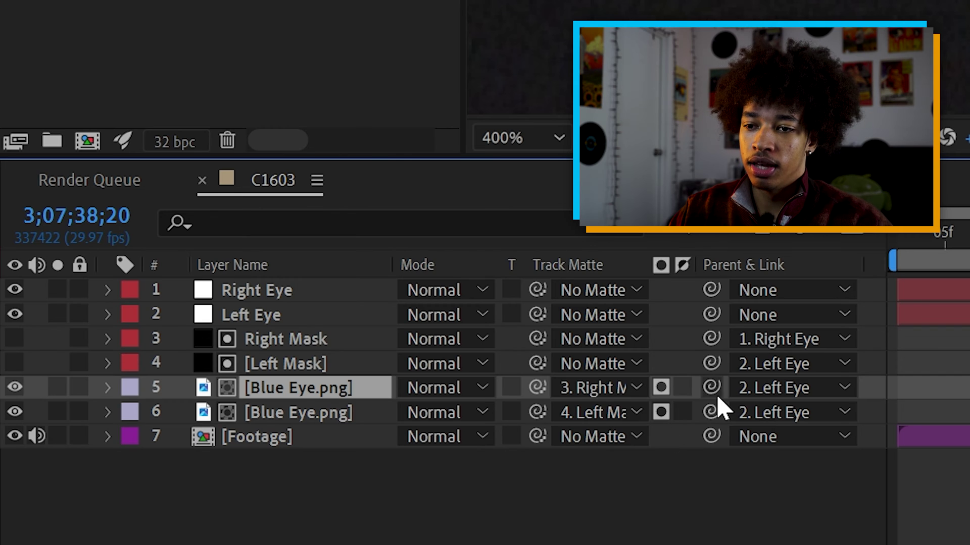
drag(714, 388, 207, 228)
drag(306, 299, 307, 297)
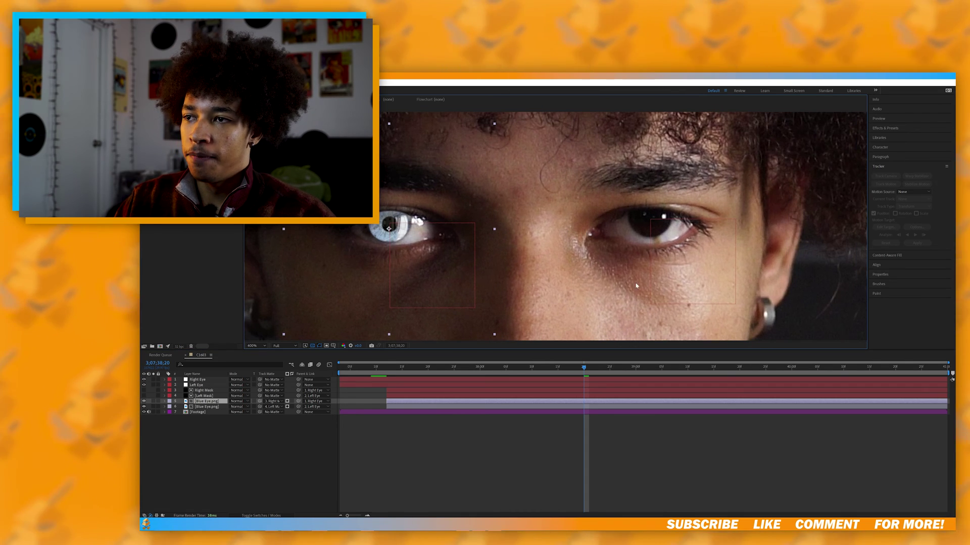
drag(403, 214, 660, 210)
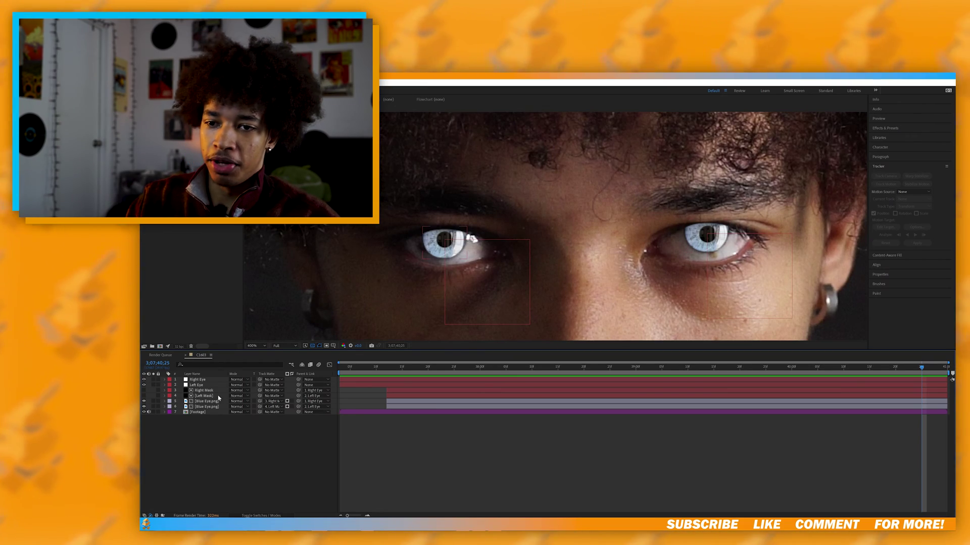
- Give Left Mask's Mask 1 a 4-pixel feather and -3 pixel expansion
click(220, 397)
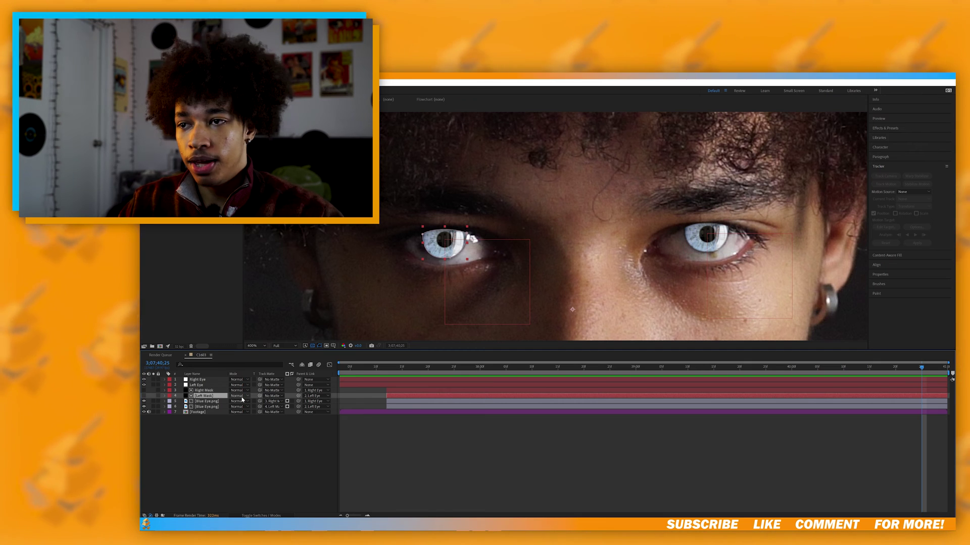
key(m)
key(m)
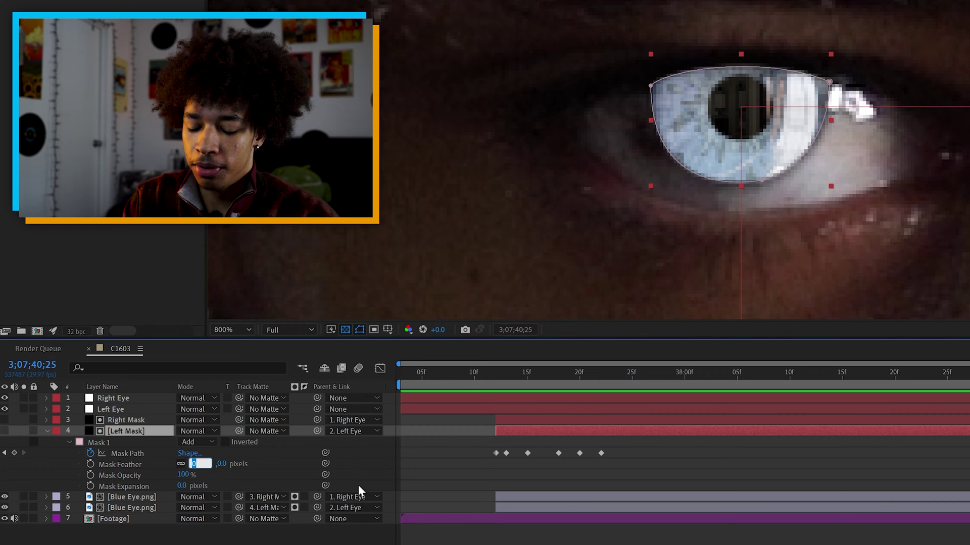
text(4)
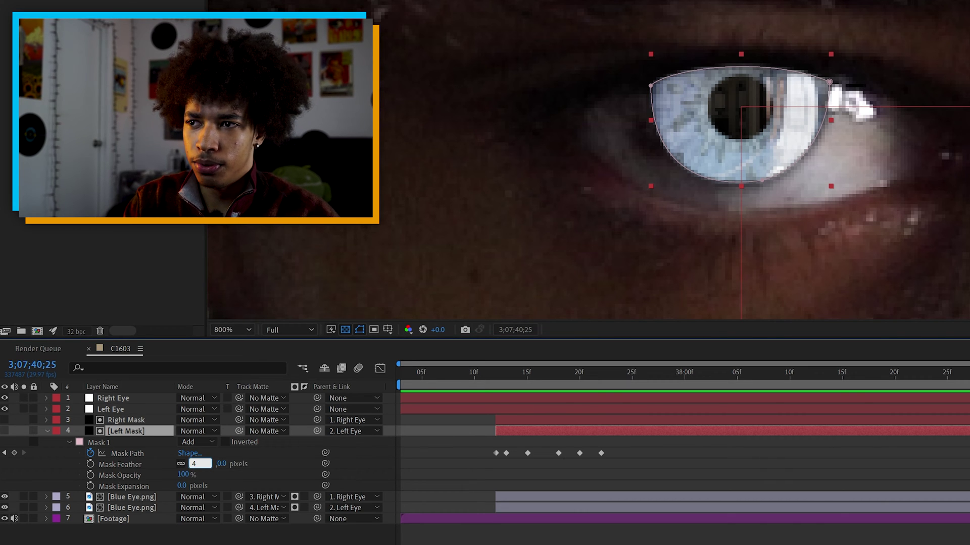
key(Return)
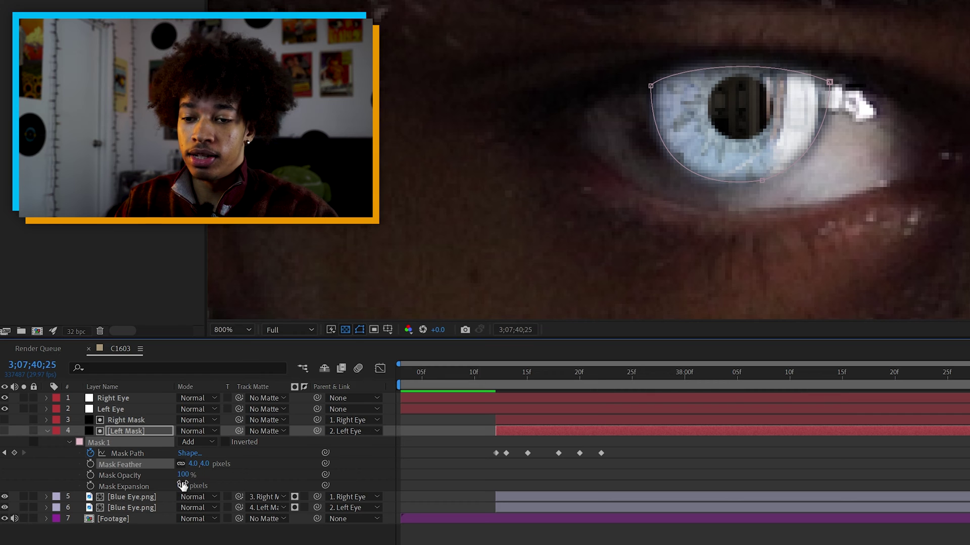
text(-2)
key(Return)
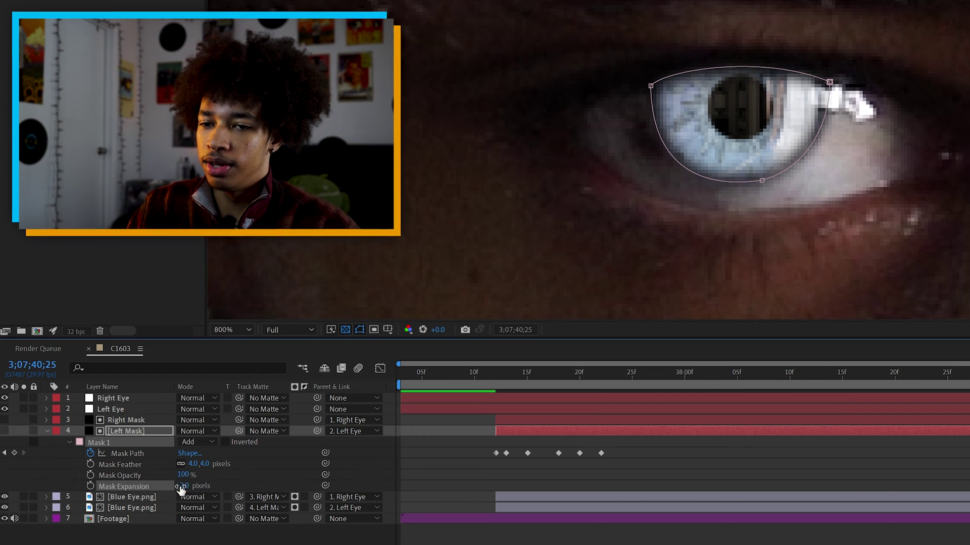
key(Return)
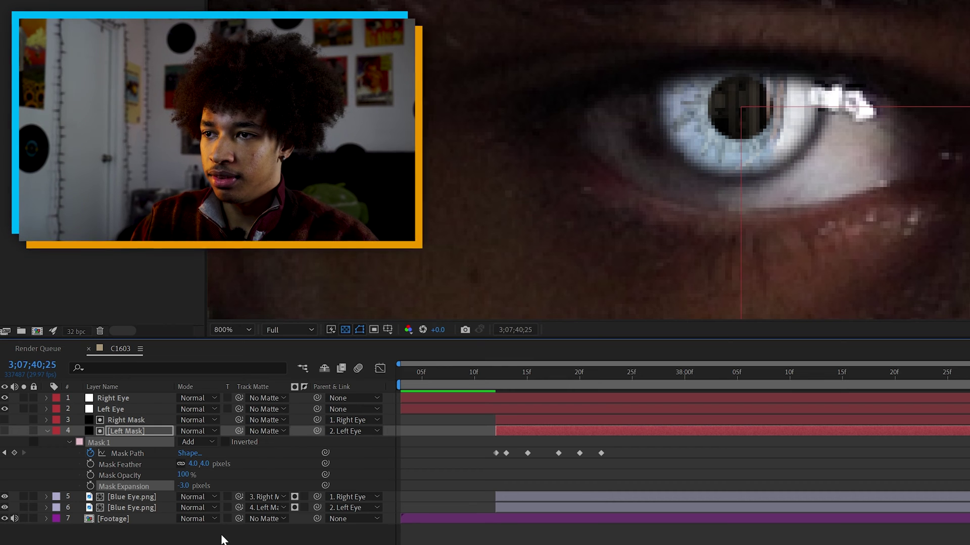
click(223, 539)
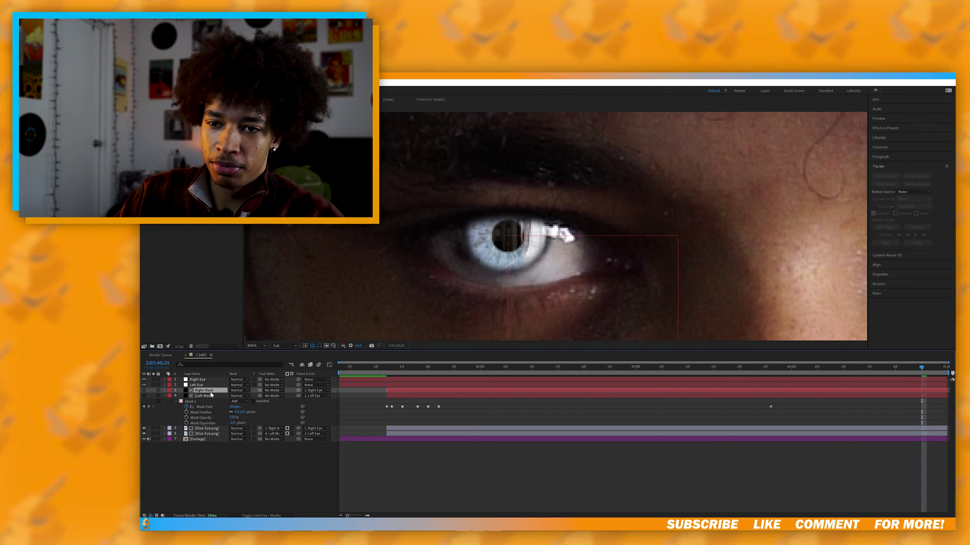
- Give Right Mask's eye mask the left mask's feather and expansion, then preview both blue eyes
key(m)
key(m)
drag(749, 248, 376, 249)
drag(592, 272, 630, 274)
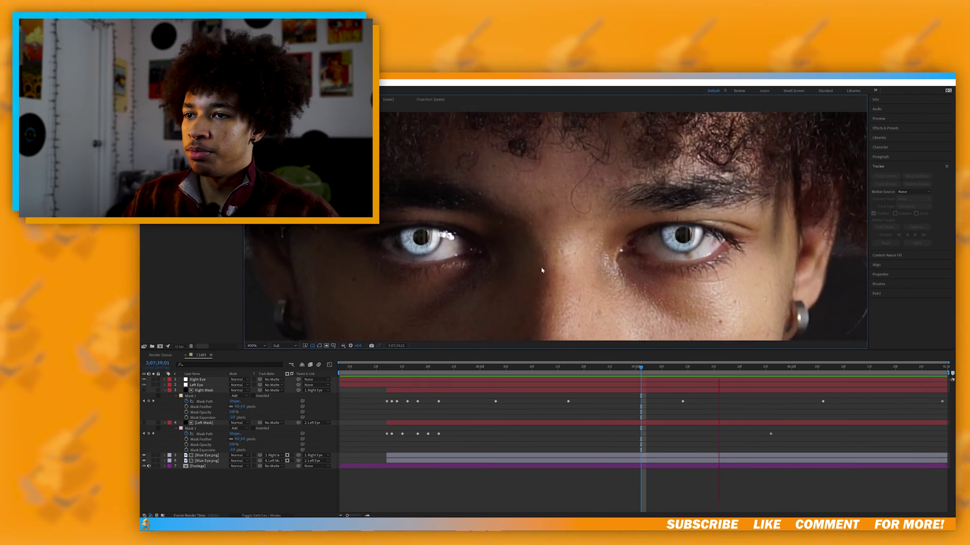
key(space)
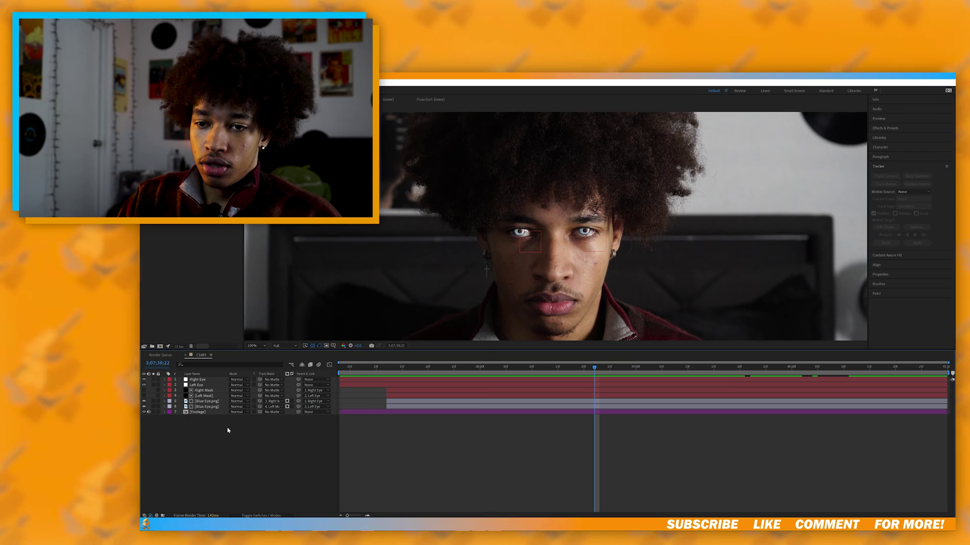
- Duplicate the Left Eye and Right Eye tracking layers and move Right Eye below Left Eye 2
click(196, 385)
shift+click(198, 380)
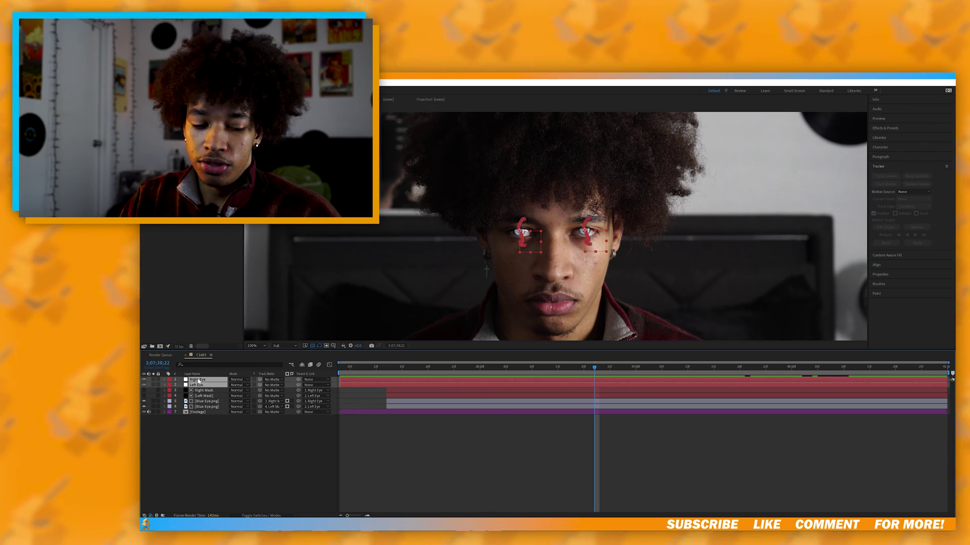
key(ctrl+d)
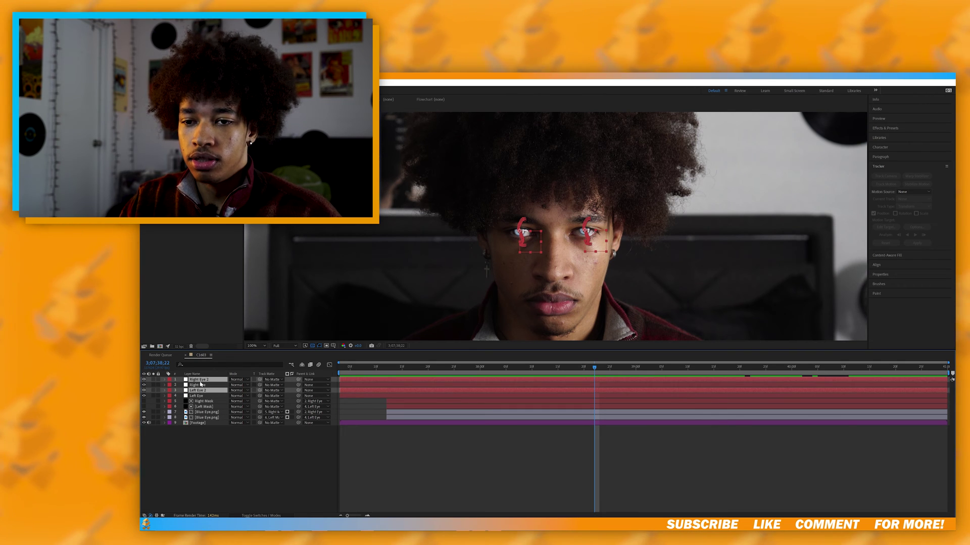
drag(200, 385, 201, 394)
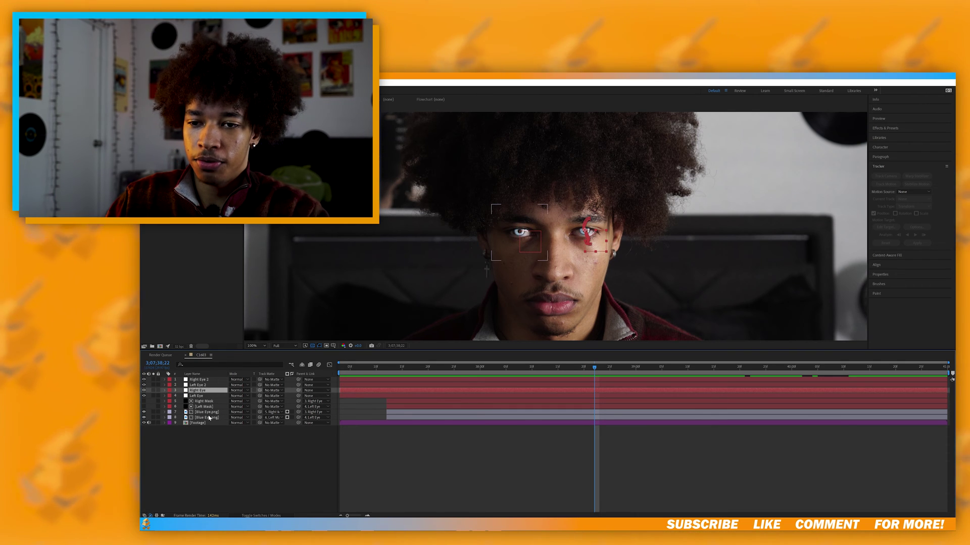
- Precompose layers Right Eye through the second Blue Eye.png into a comp named 'Eyes'
shift+click(209, 418)
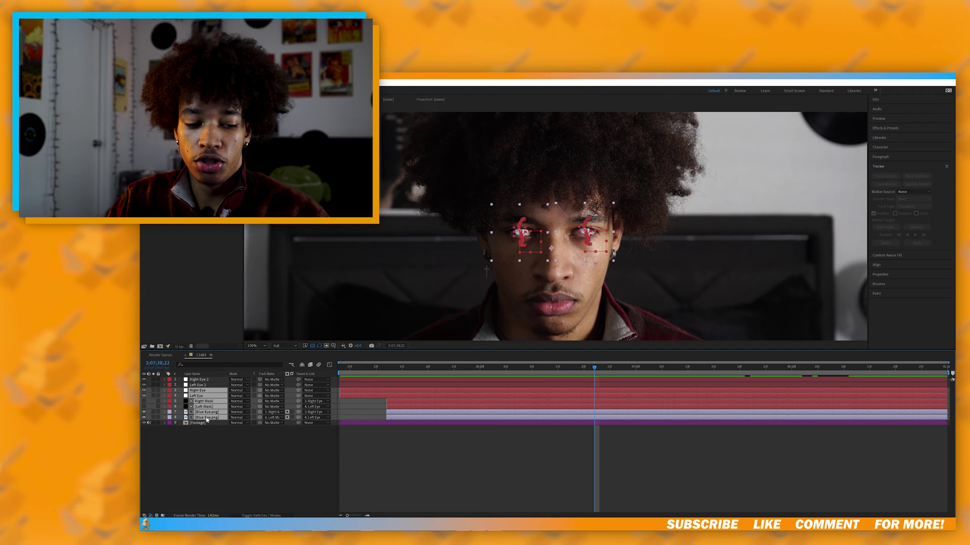
key(ctrl+shift+c)
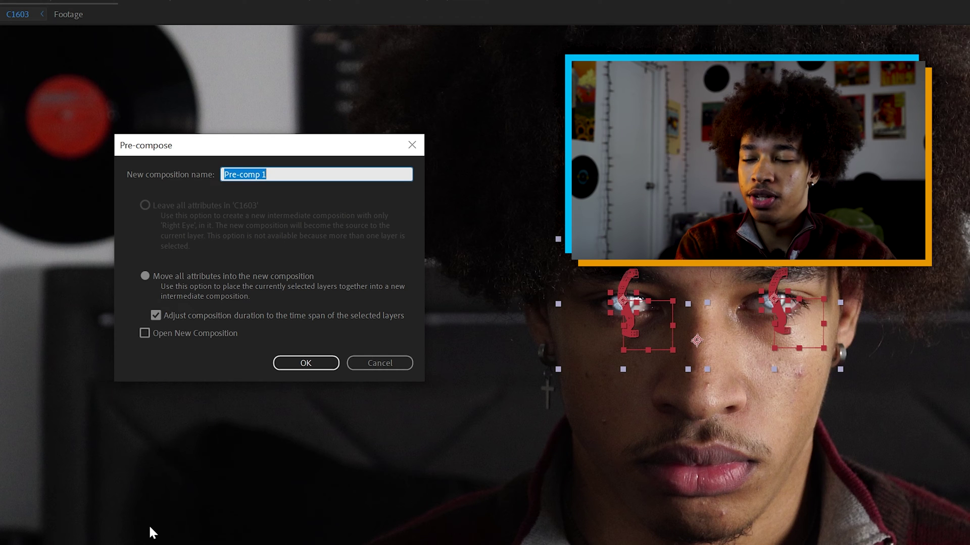
text(Eyes)
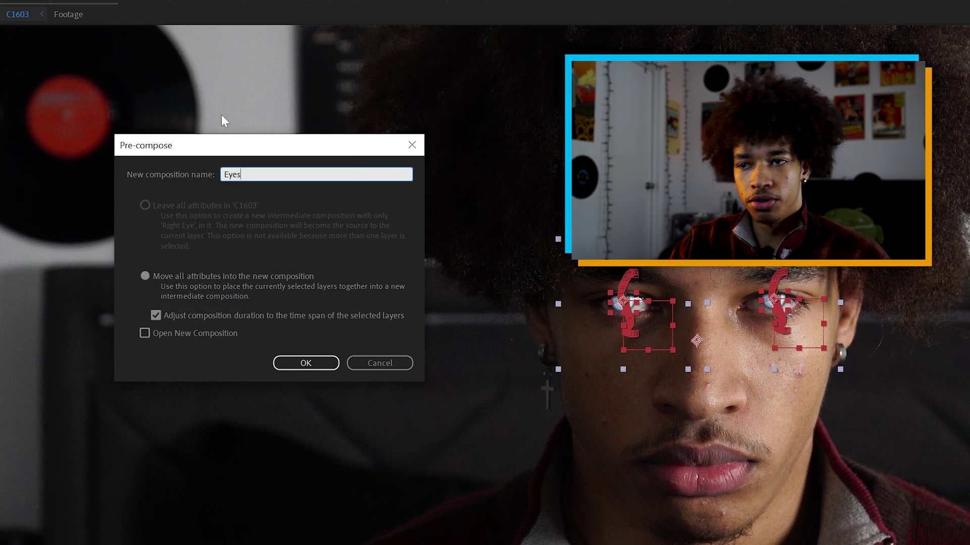
click(303, 363)
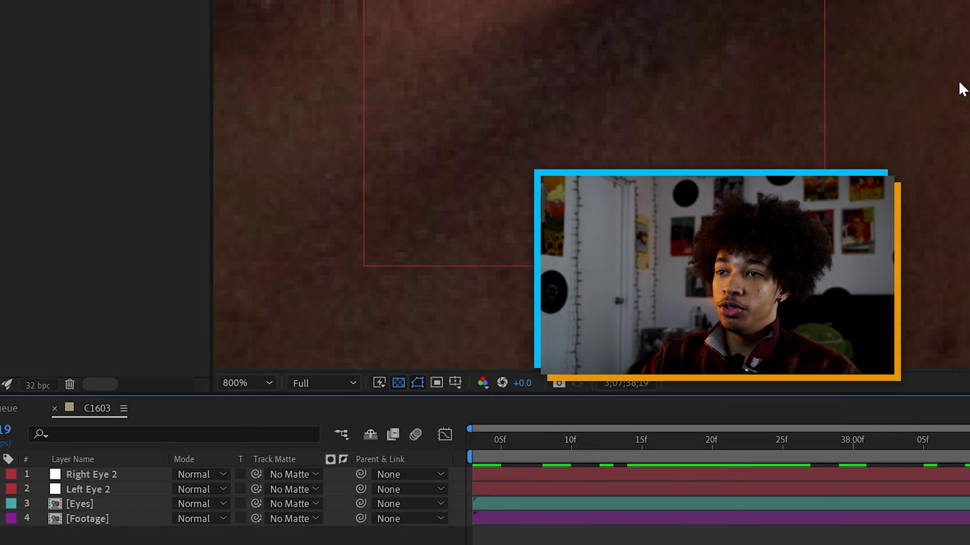
- Set the Eyes layer's blend mode to Add
scroll(917, 65, down, 1)
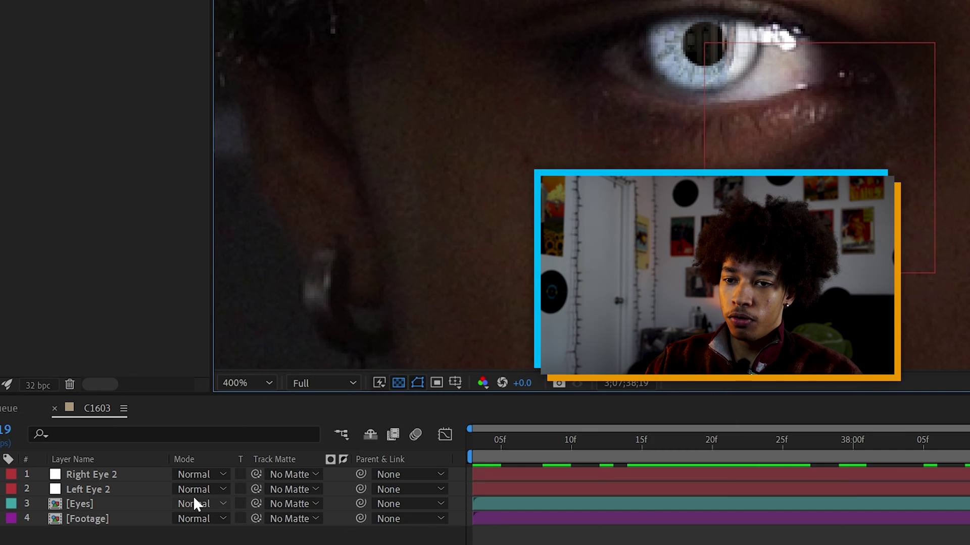
click(193, 496)
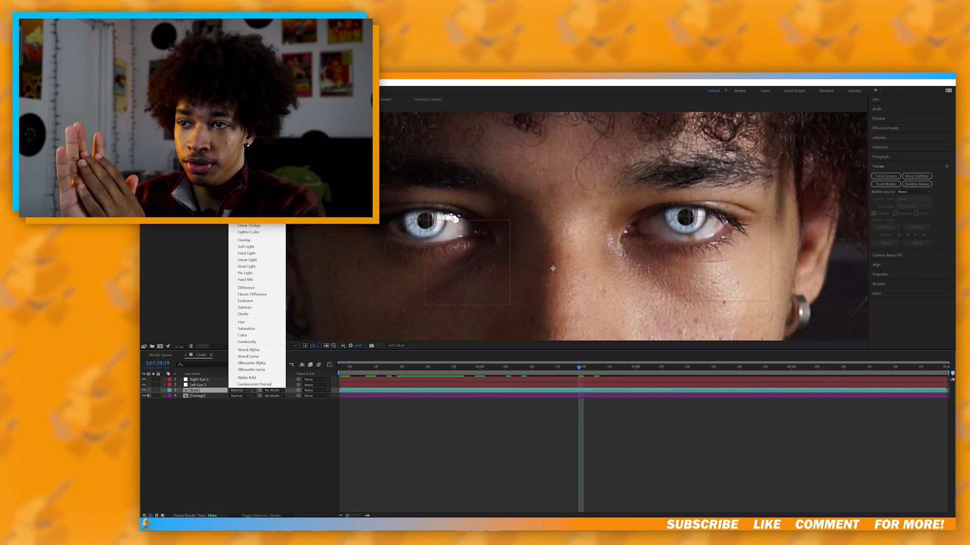
click(317, 374)
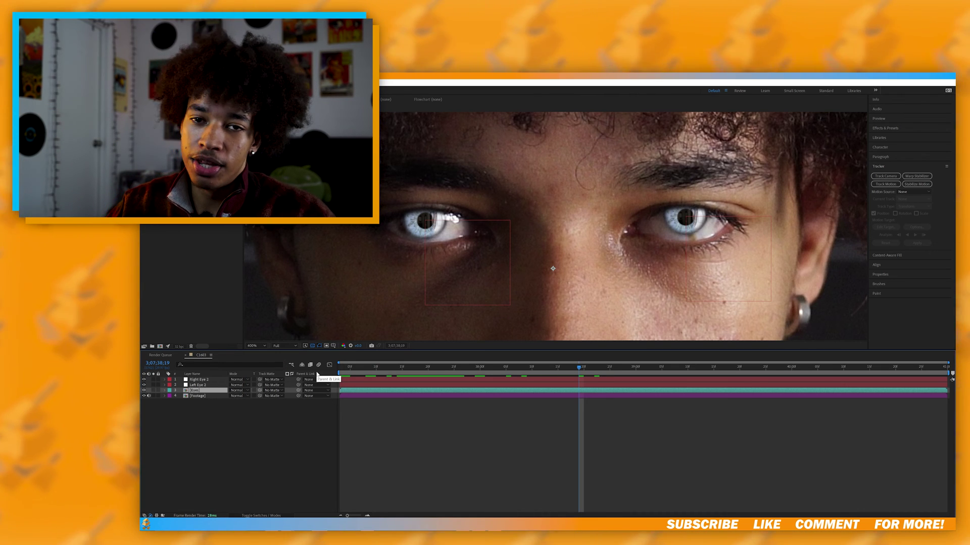
key(shift+equal)
key(shift+equal)
key(shift+equal)
key(shift+equal)
key(shift+equal)
key(shift+equal)
key(shift+equal)
key(shift+equal)
key(shift+equal)
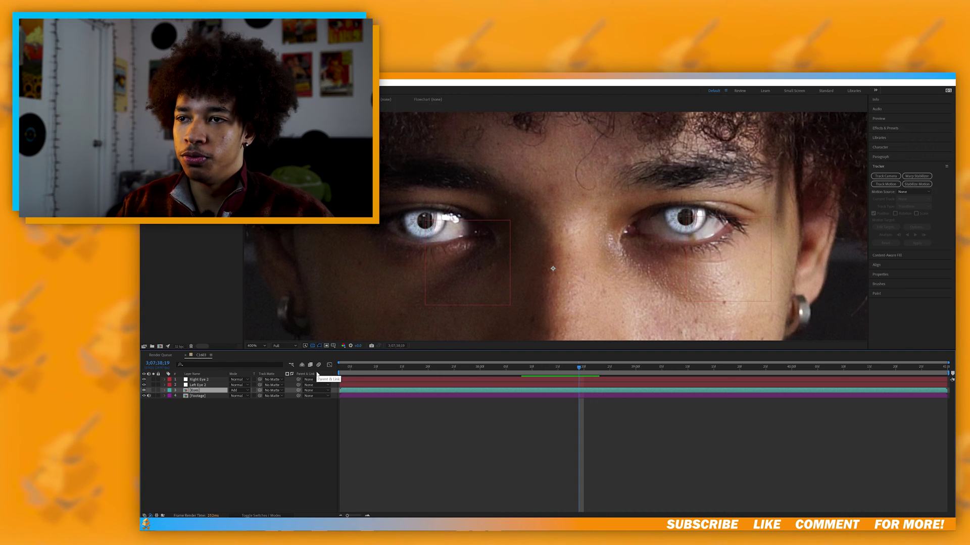
- Apply a Hue/Saturation effect to the Eyes layer through the quick effect search
key(comma)
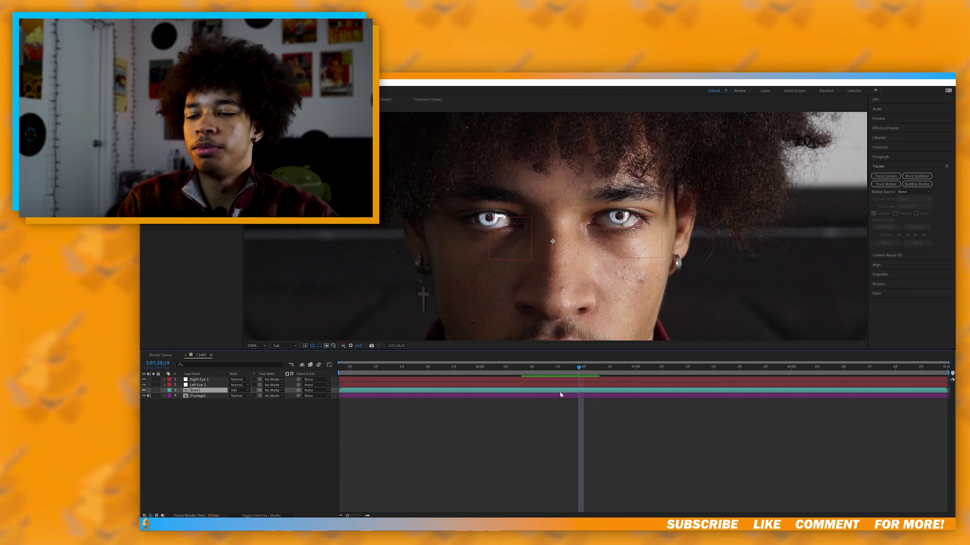
key(ctrl+space)
text(lu)
key(Return)
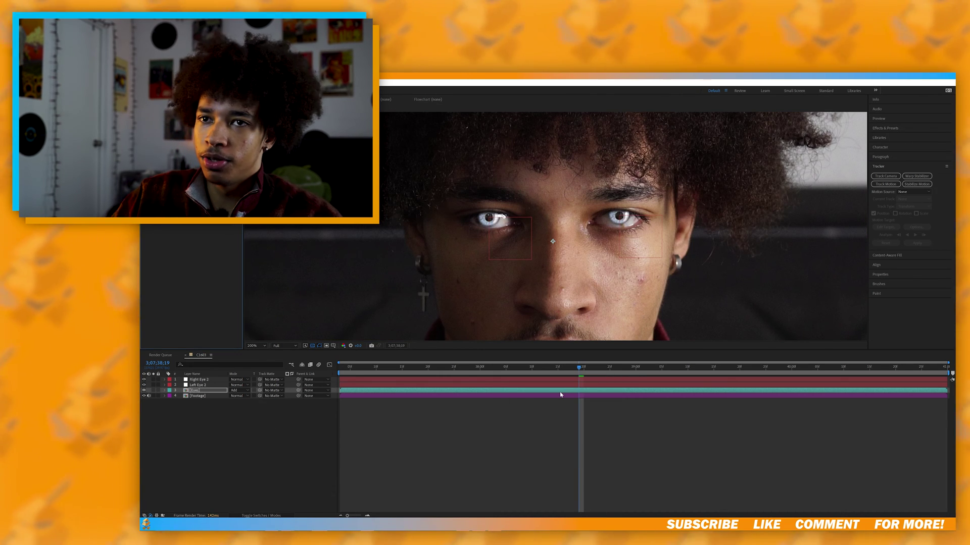
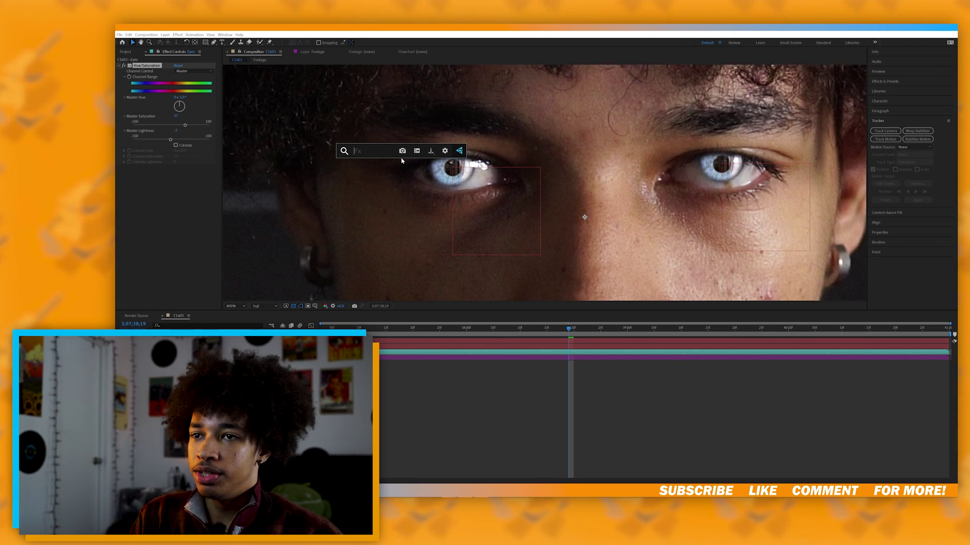
- Apply a Glow effect to the Eyes layer from the effect search
key(Return)
- Set the Glow to radius 50, Composite Original None, and intensity 1.4
key(comma)
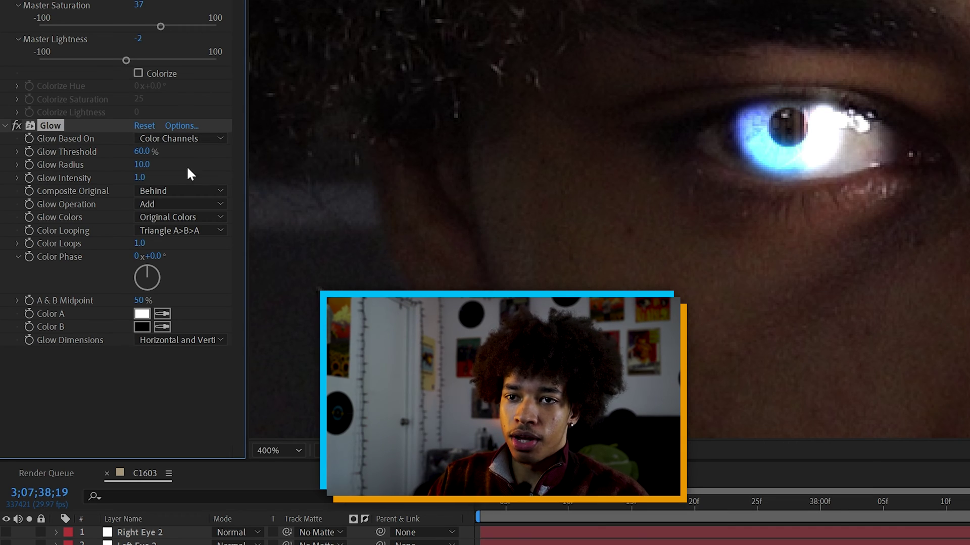
drag(157, 163, 176, 161)
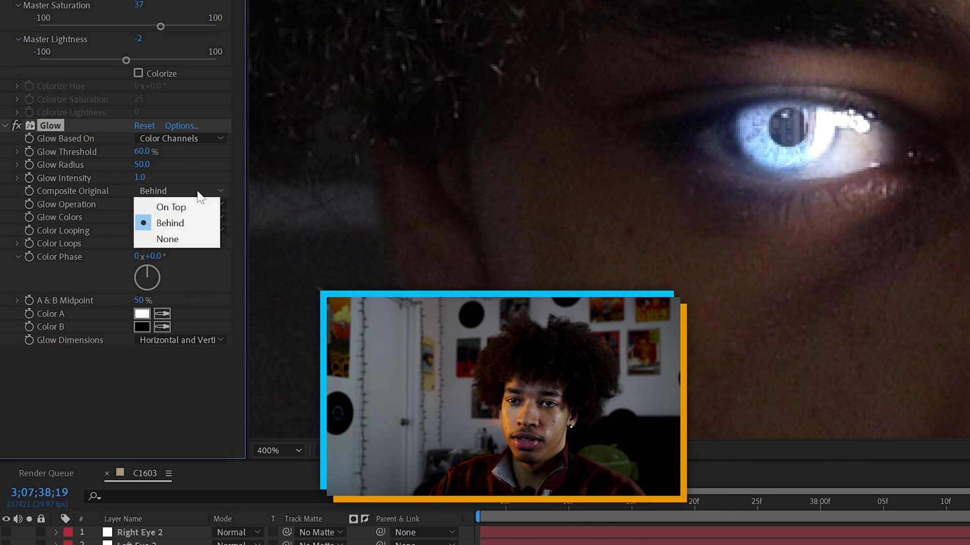
click(188, 240)
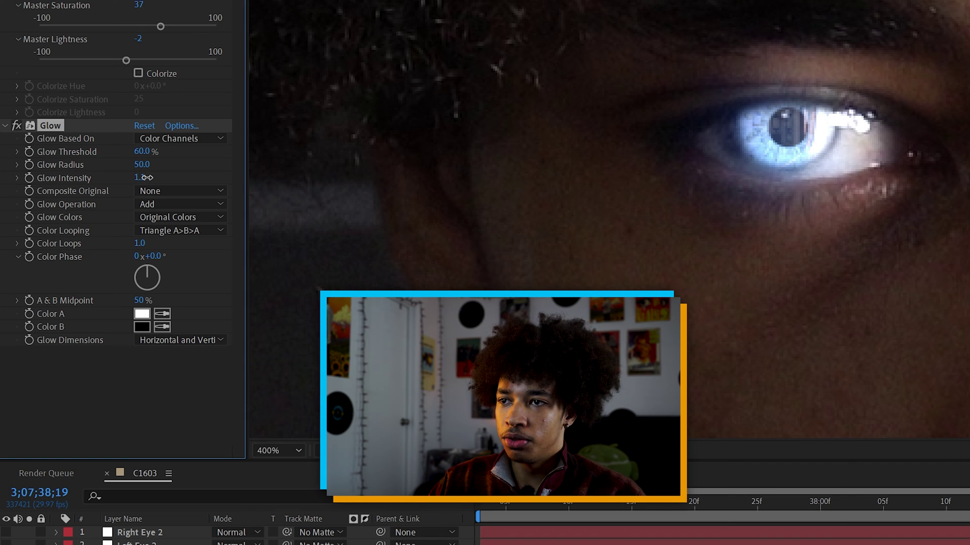
drag(160, 179, 164, 179)
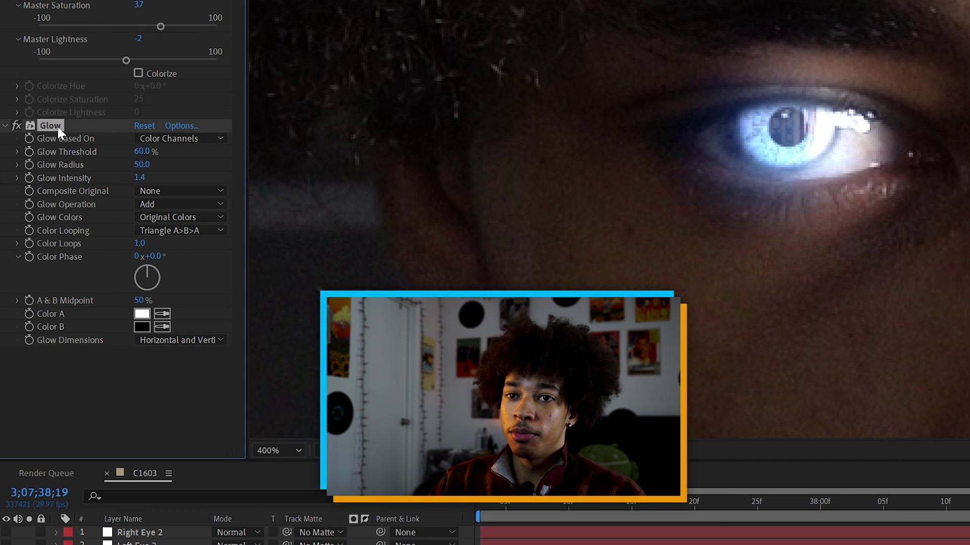
- Duplicate the Glow and give Glow 2 intensity 0.6, higher threshold and radius, and Screen operation
key(ctrl+d)
drag(139, 290, 81, 287)
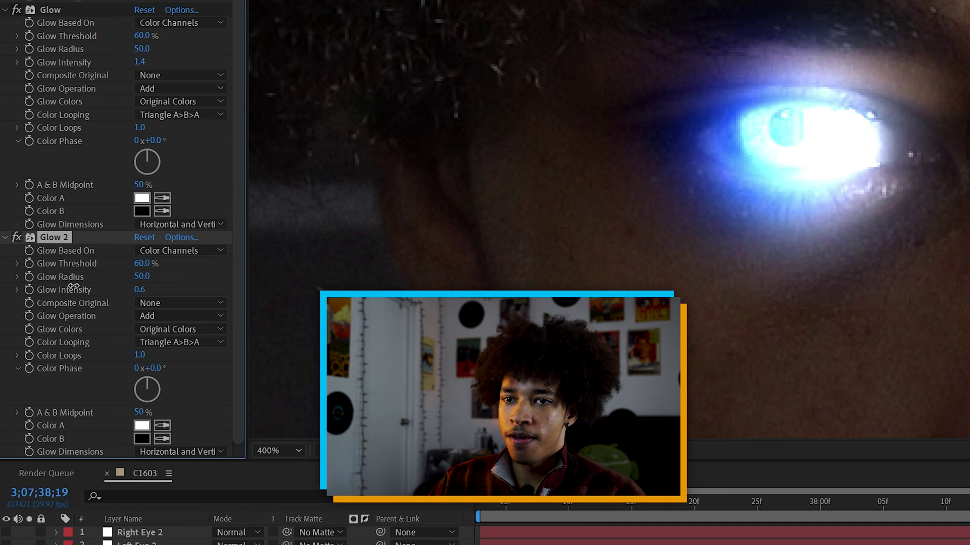
drag(153, 260, 170, 275)
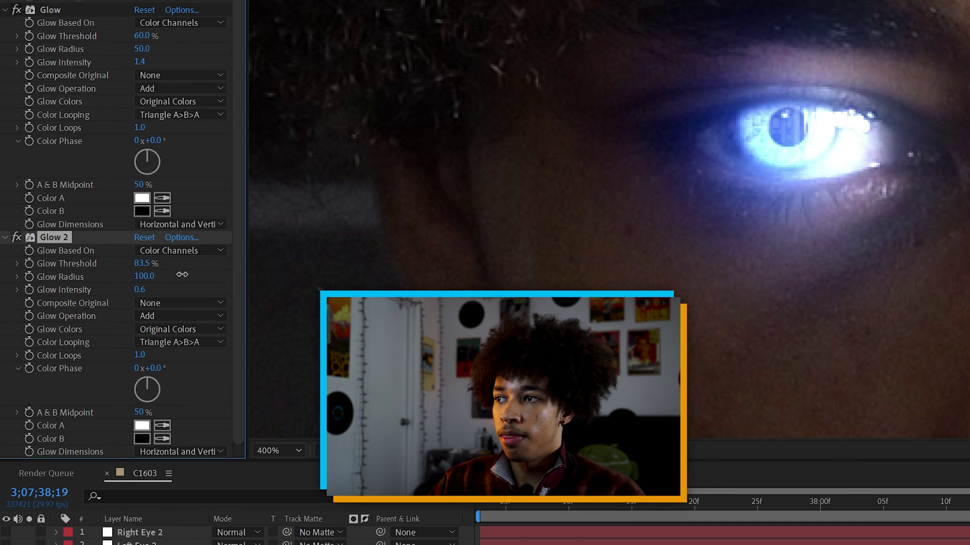
click(184, 316)
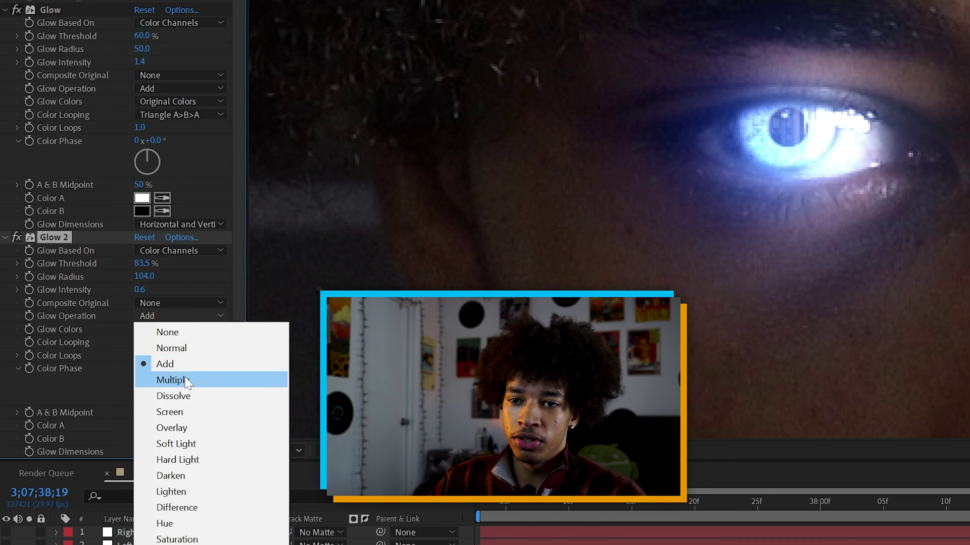
click(184, 410)
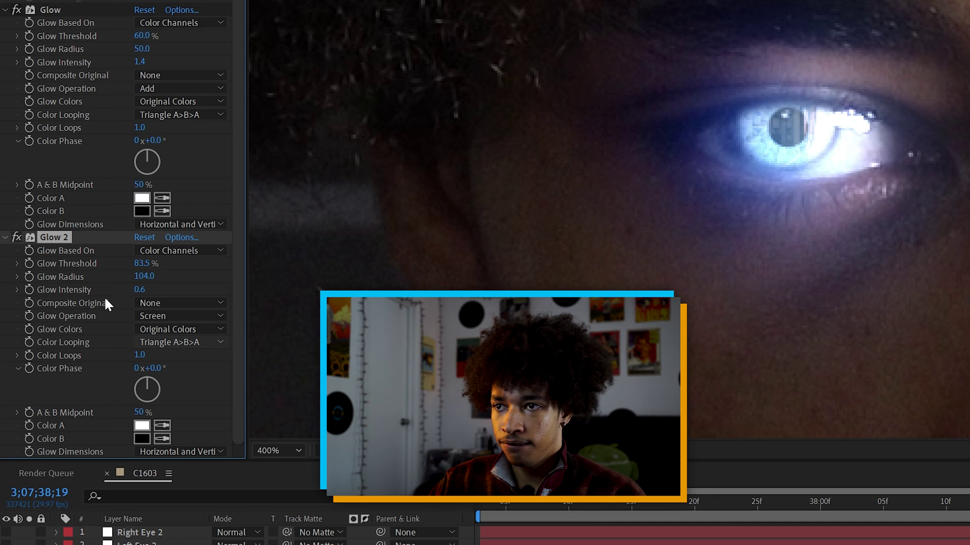
scroll(666, 254, down, 2)
scroll(663, 250, up, 2)
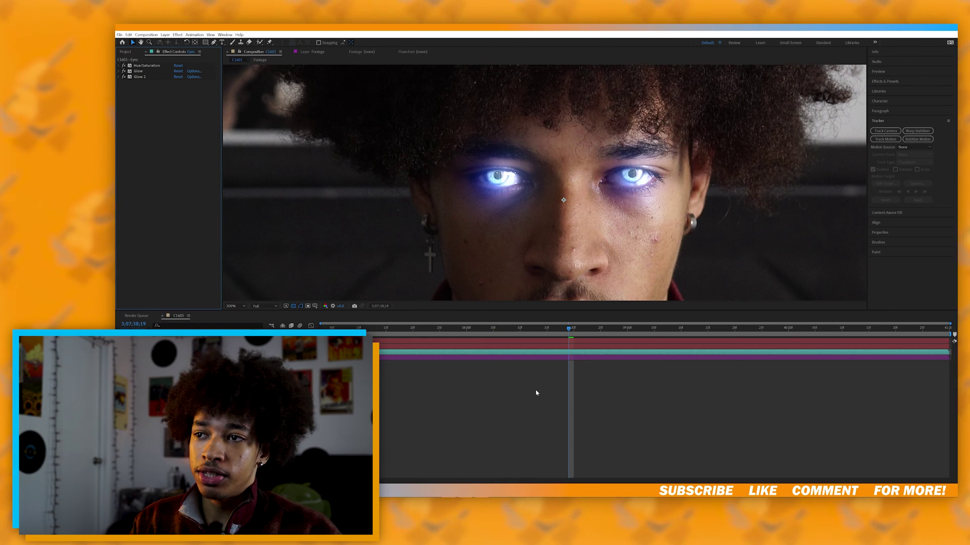
- Add Curves to the eyes, pulling the RGB curve down and lifting the Blue channel
key(ctrl+space)
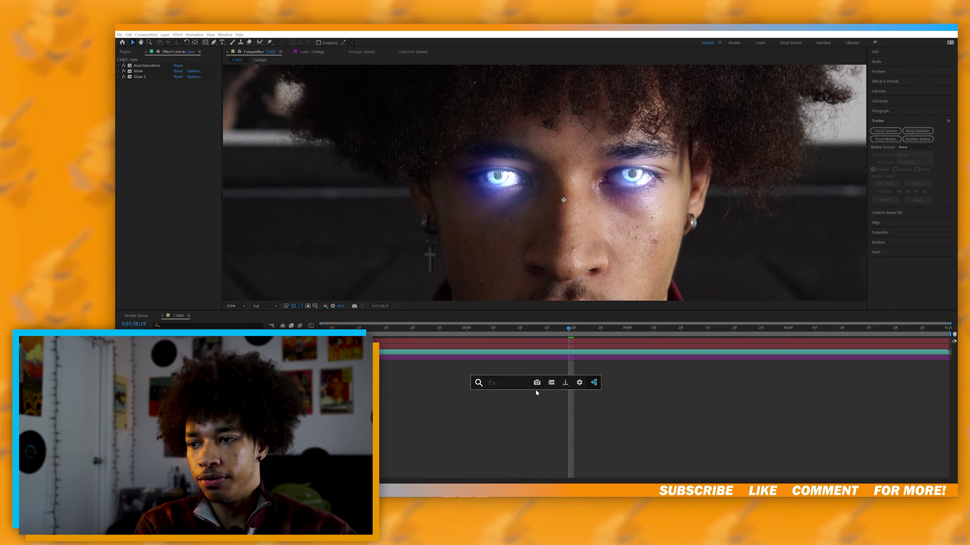
text(cu)
key(Return)
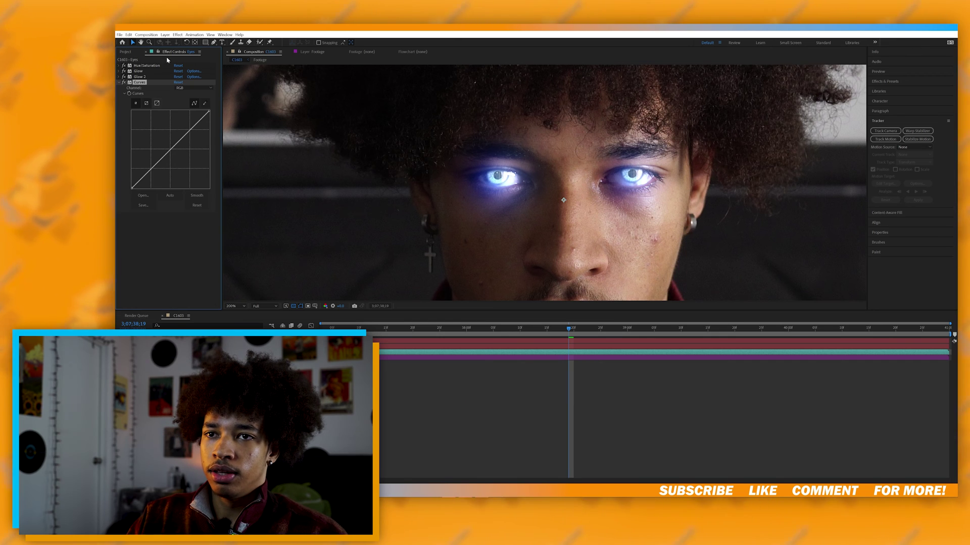
drag(210, 110, 178, 136)
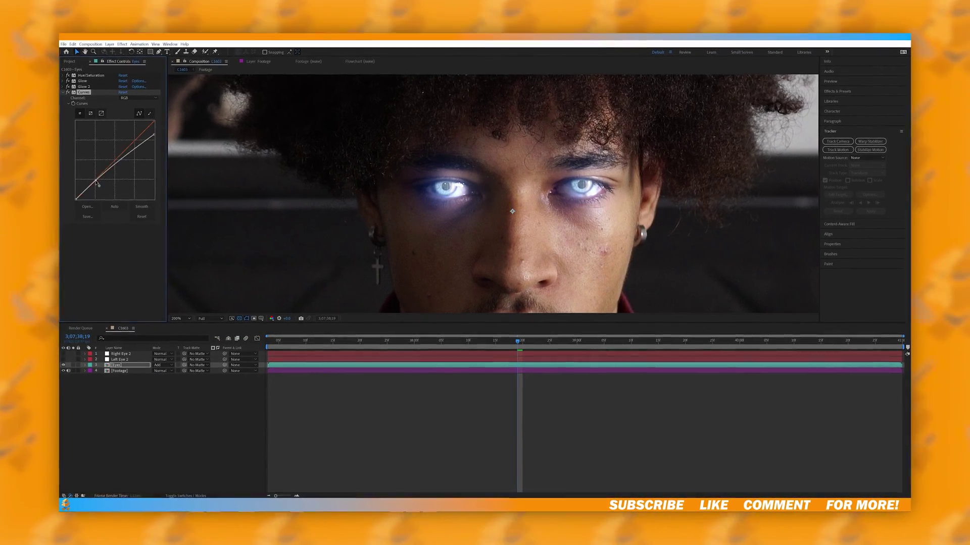
drag(122, 147, 77, 161)
click(124, 91)
click(123, 117)
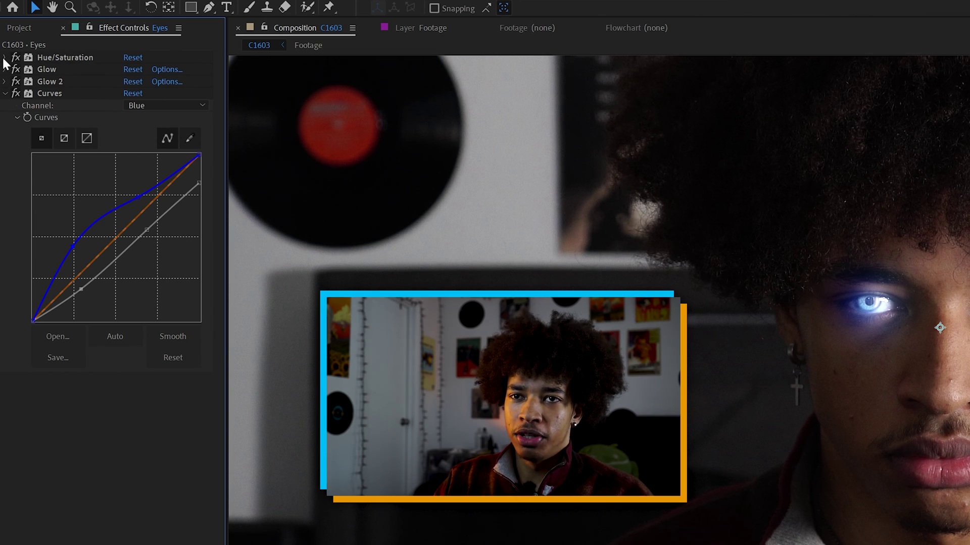
- Lower the Hue/Saturation master saturation to 16
click(4, 58)
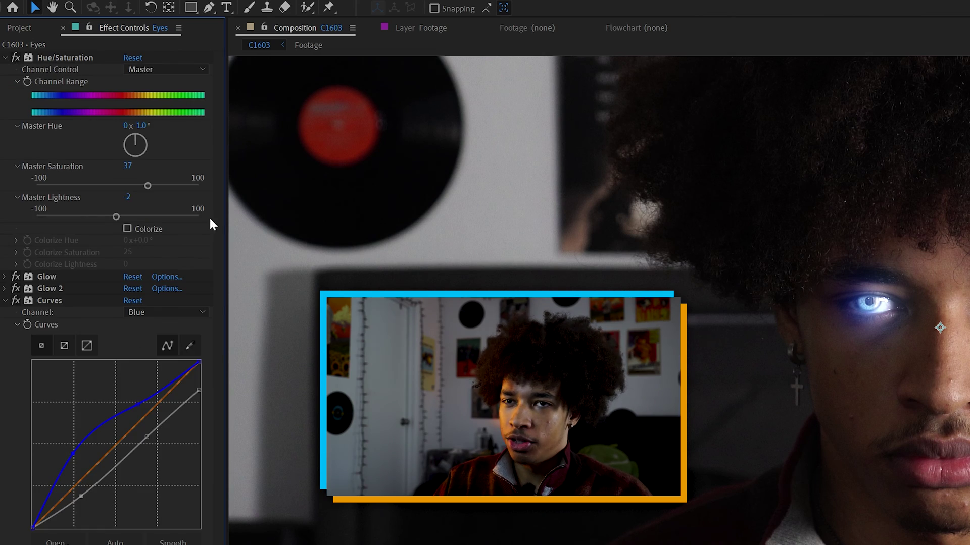
drag(146, 186, 131, 184)
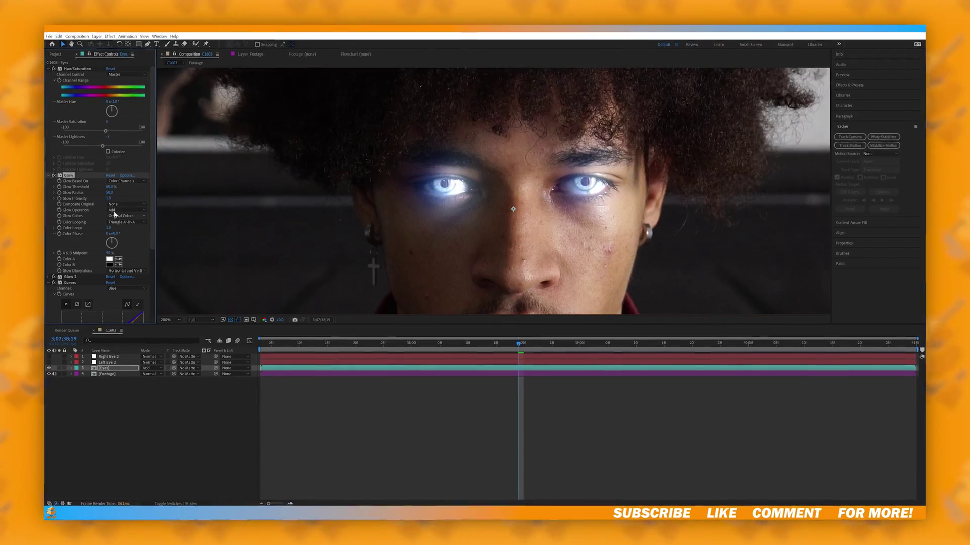
scroll(110, 176, down, 4)
click(41, 198)
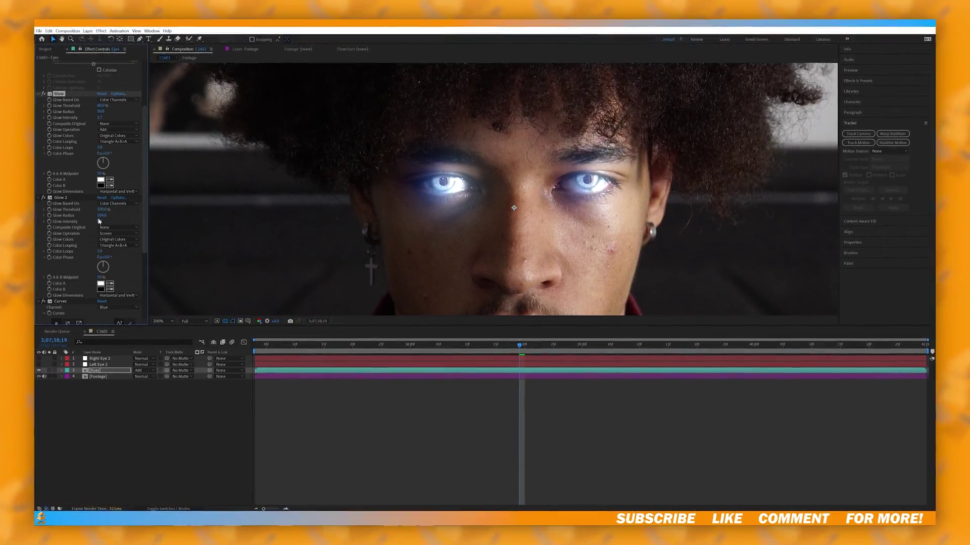
- Apply an Exposure effect to the eyes layer
key(ctrl+space)
text(e)
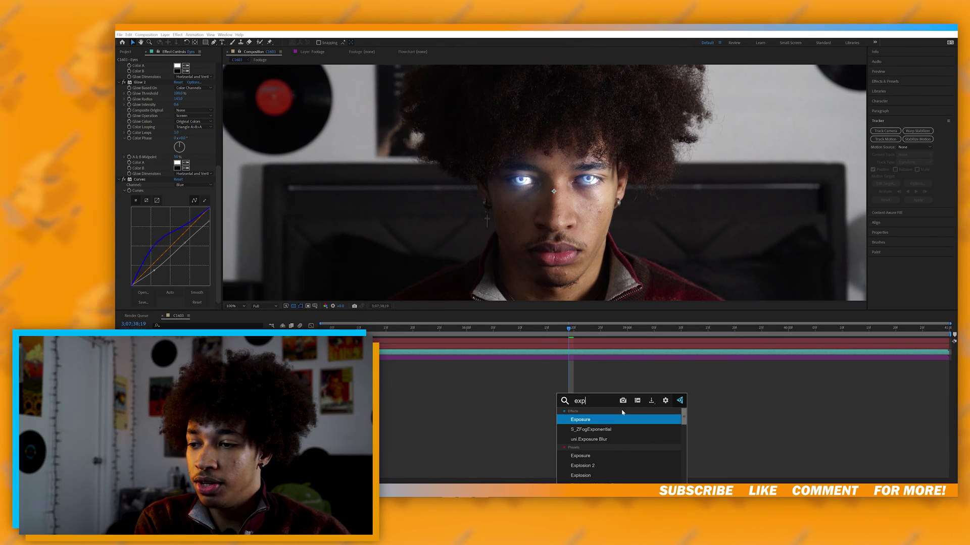
key(Return)
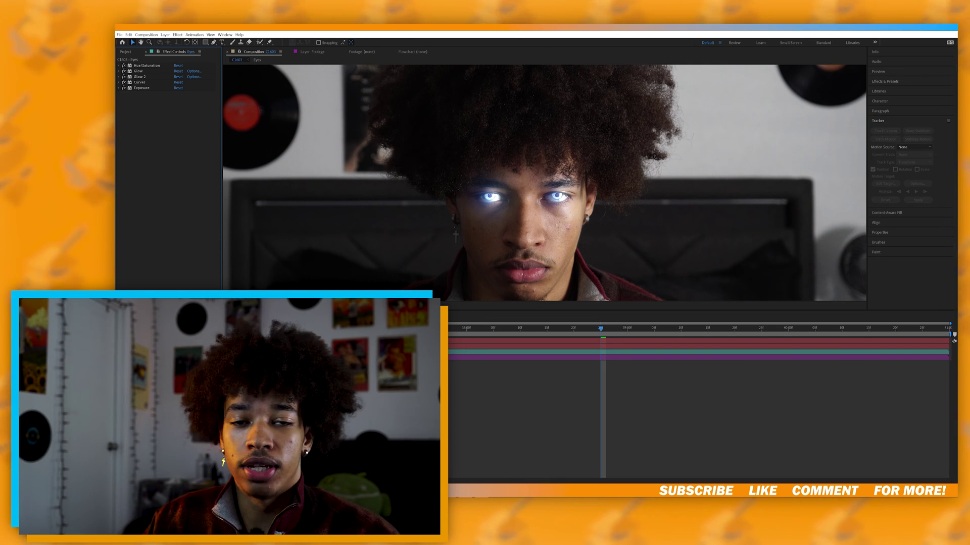
right_click(268, 392)
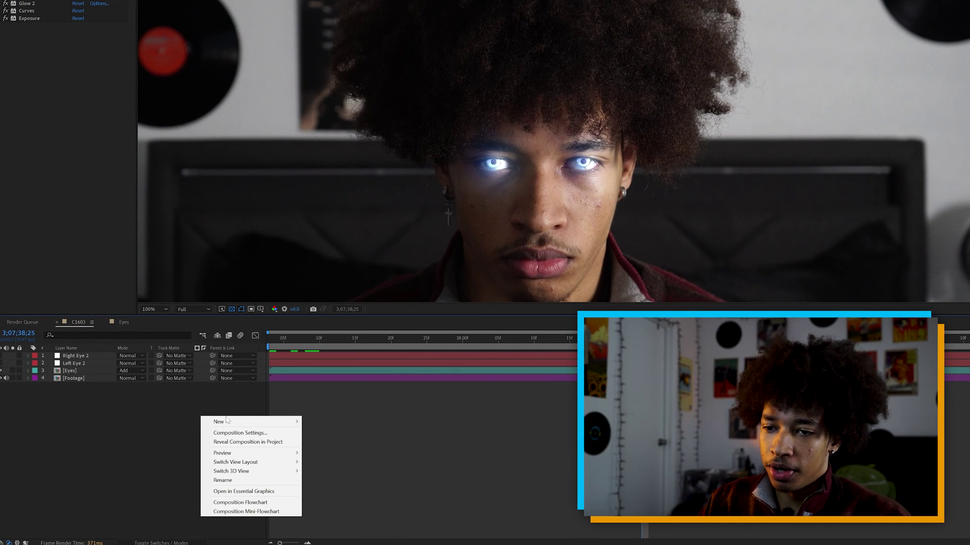
- Add two adjustment layers and parent them to Left Eye 2 and Right Eye 2
mouse_move(256, 423)
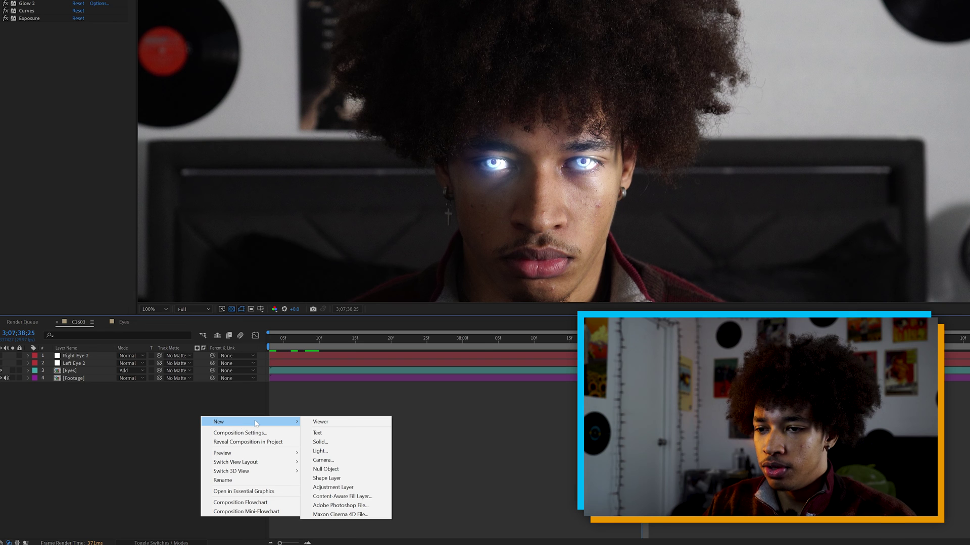
click(360, 491)
key(ctrl+d)
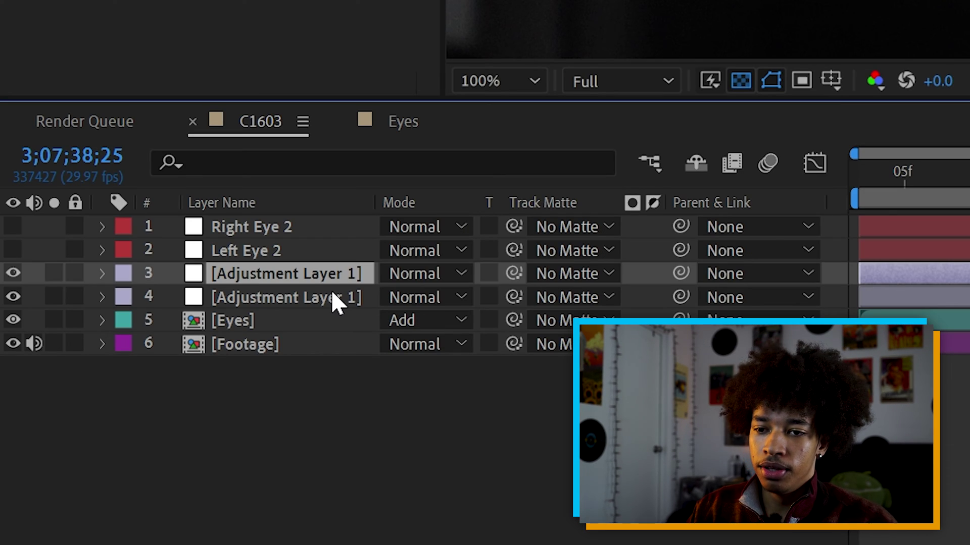
click(332, 293)
drag(680, 297, 273, 250)
click(277, 277)
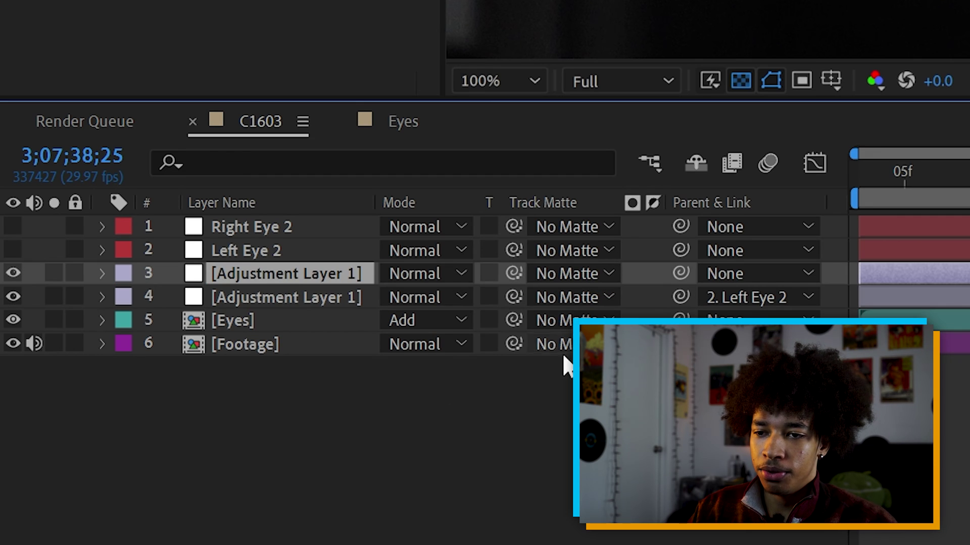
drag(345, 225, 345, 226)
click(312, 295)
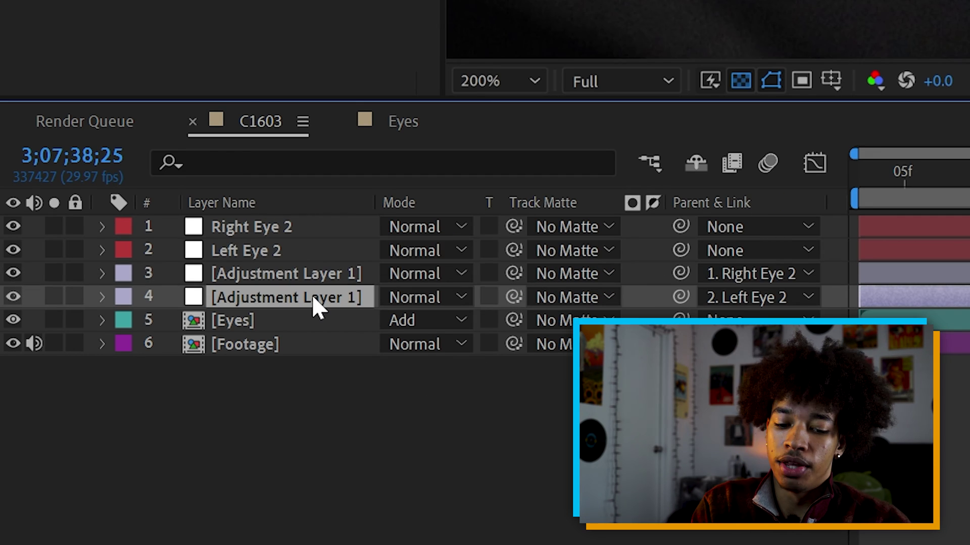
- Rename the adjustment layers Left Glow and Right Glow
key(Return)
text(Left Glow)
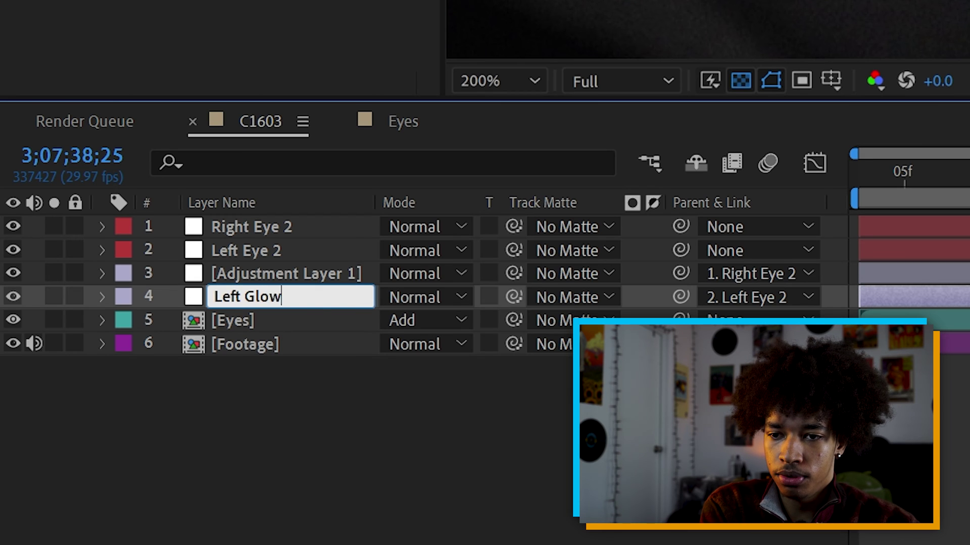
key(Return)
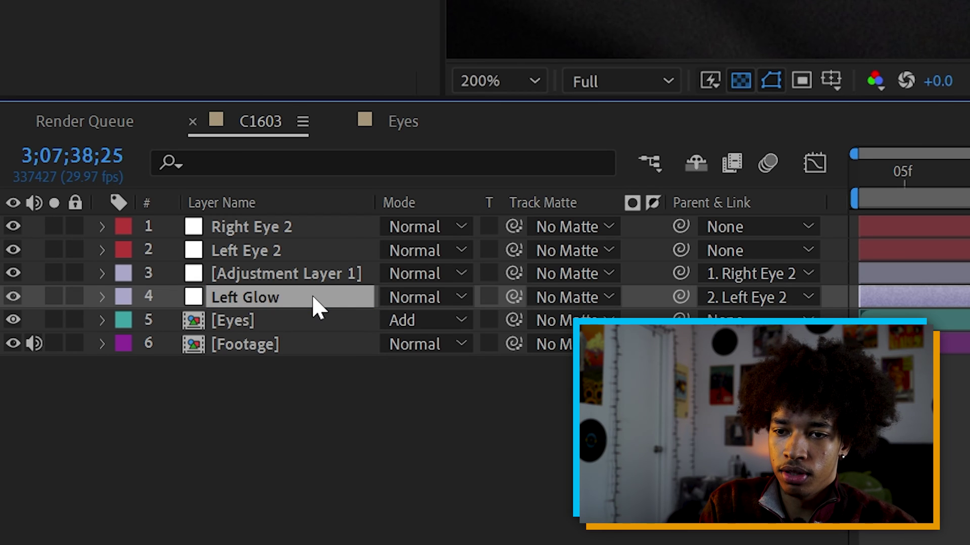
key(ctrl+Up)
key(Return)
text(Right Gl)
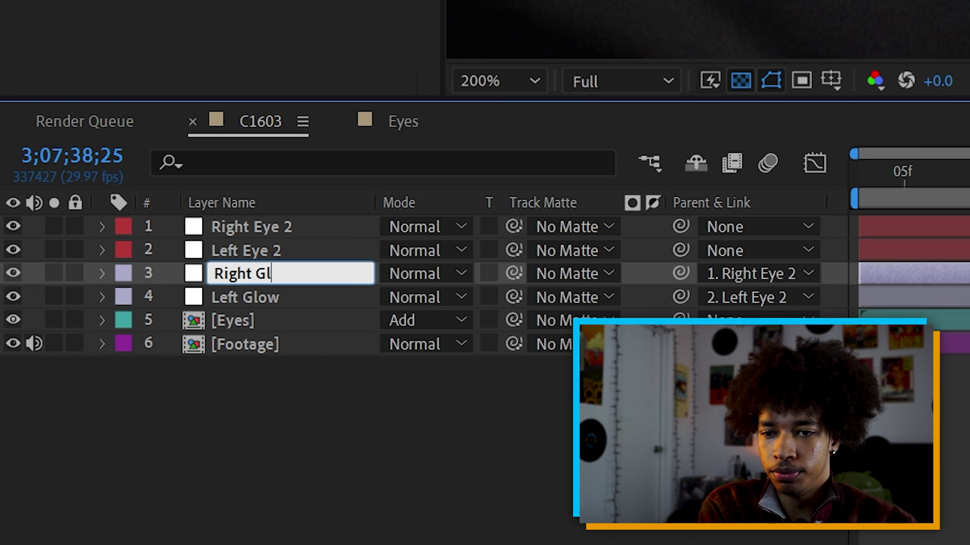
- Apply a Curves effect to the Left Glow layer
click(298, 296)
key(ctrl+space)
text(curf)
key(BackSpace)
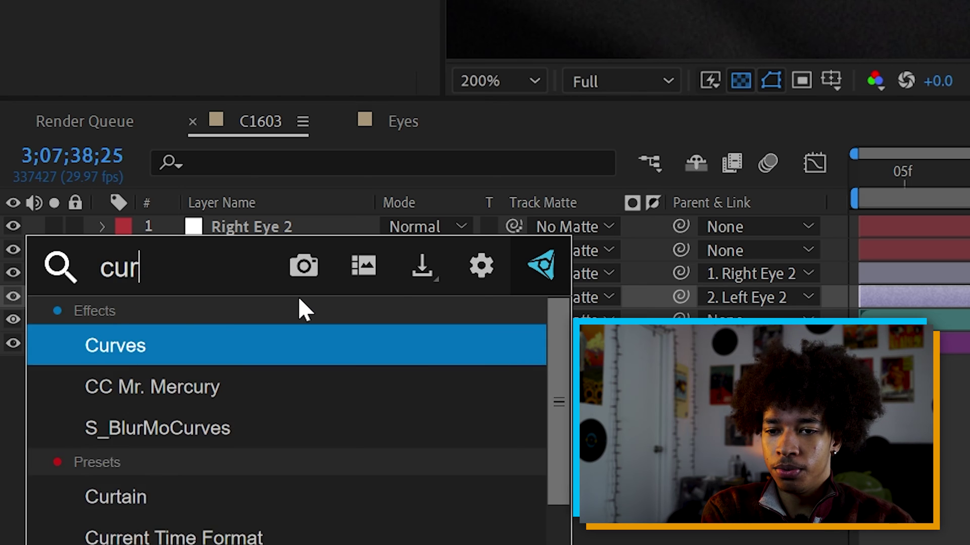
key(Return)
- Set Left Glow to Screen, feather its eye mask to 165 pixels, and brighten its curve
click(386, 297)
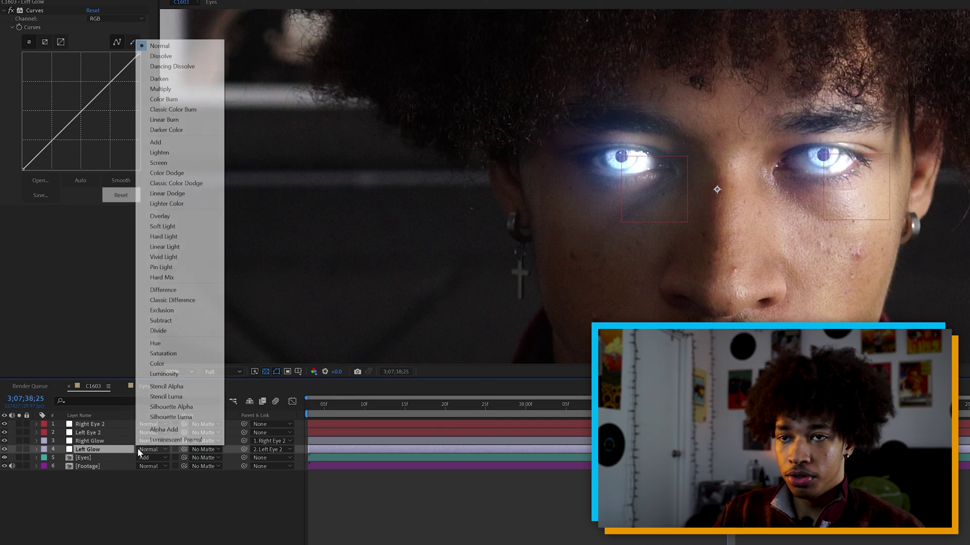
click(158, 162)
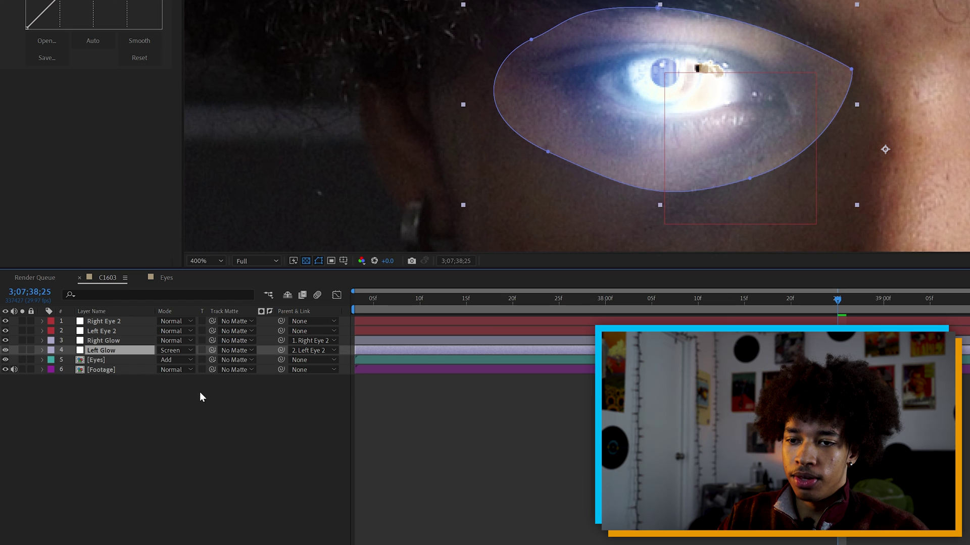
key(f)
drag(206, 371, 267, 365)
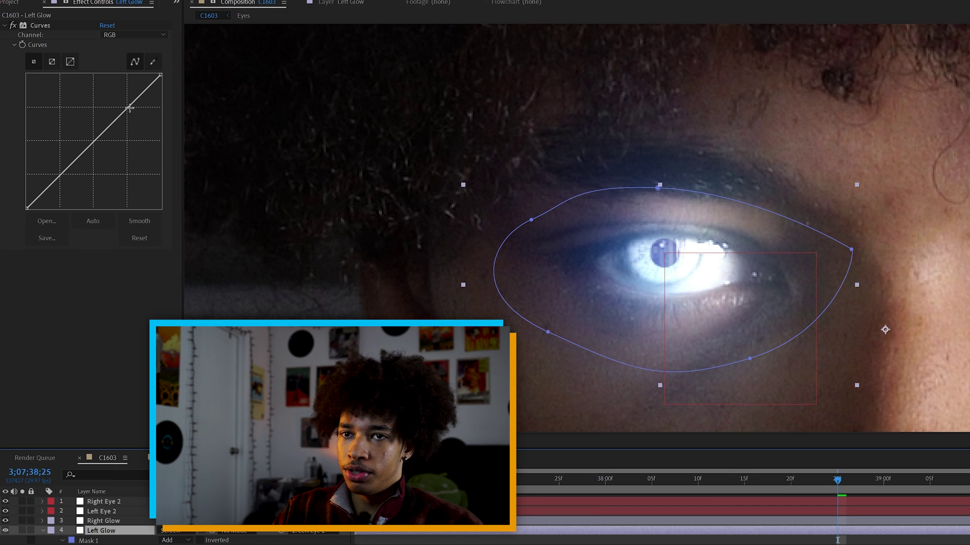
drag(130, 108, 124, 108)
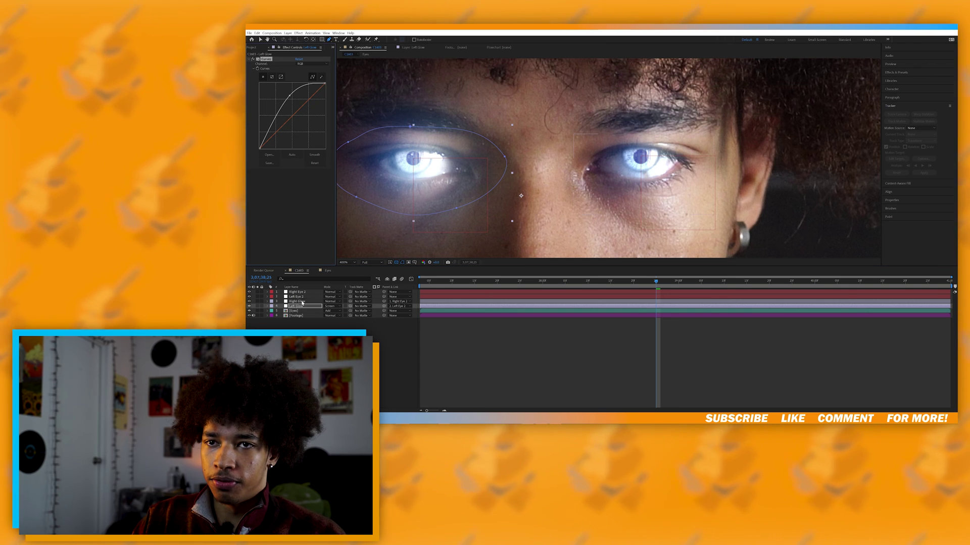
- Set the Right Glow layer's blend mode to Screen
click(302, 302)
click(331, 302)
click(336, 140)
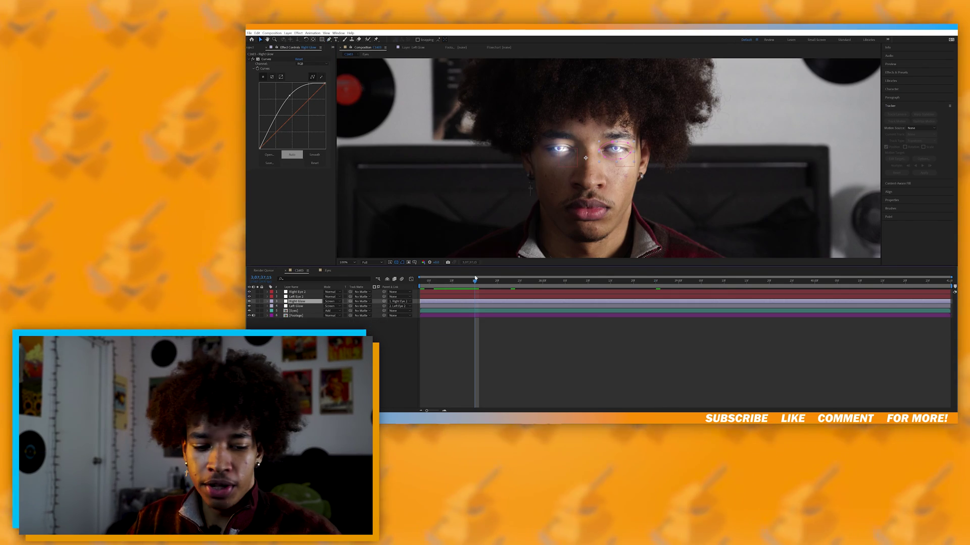
- Add an opacity keyframe to the Left Glow layer
key(t)
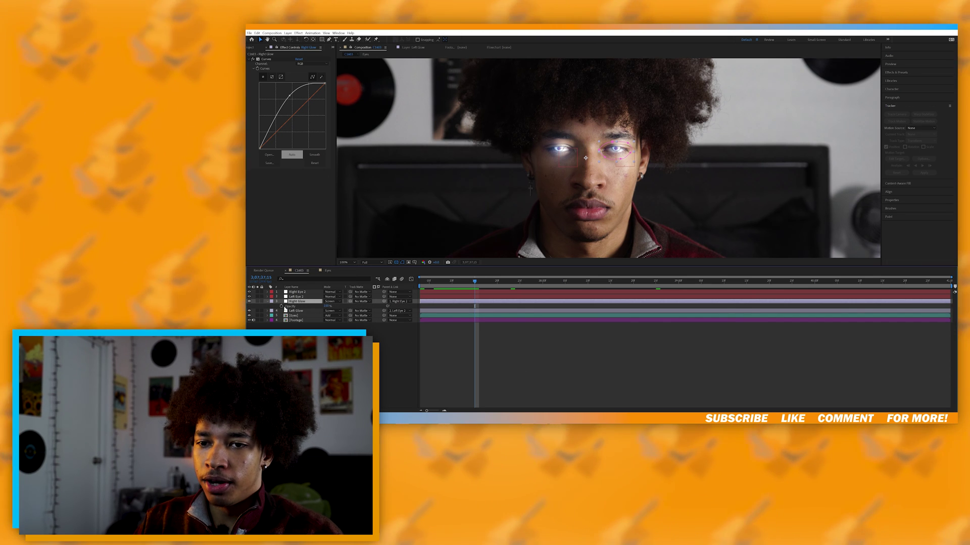
click(298, 311)
key(t)
click(281, 316)
drag(474, 281, 301, 315)
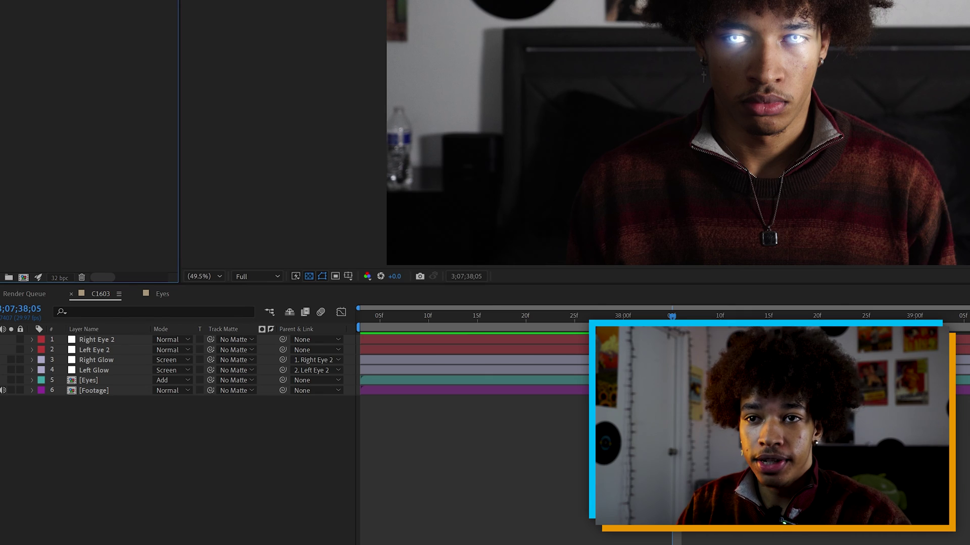
- Place the light-flare clip in the composition and shrink it slightly
drag(117, 361, 118, 359)
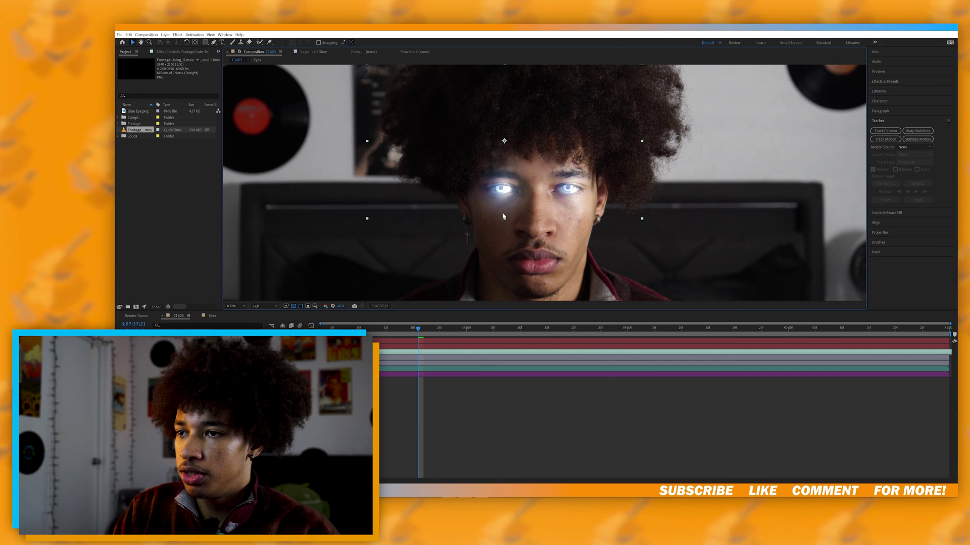
scroll(519, 210, up, 2)
drag(504, 217, 585, 197)
scroll(604, 191, down, 2)
scroll(596, 202, up, 1)
- Parent the flare to Left Eye 2, duplicate it, parent the copy to Right Eye 2, and position it over the eye
drag(448, 270, 168, 259)
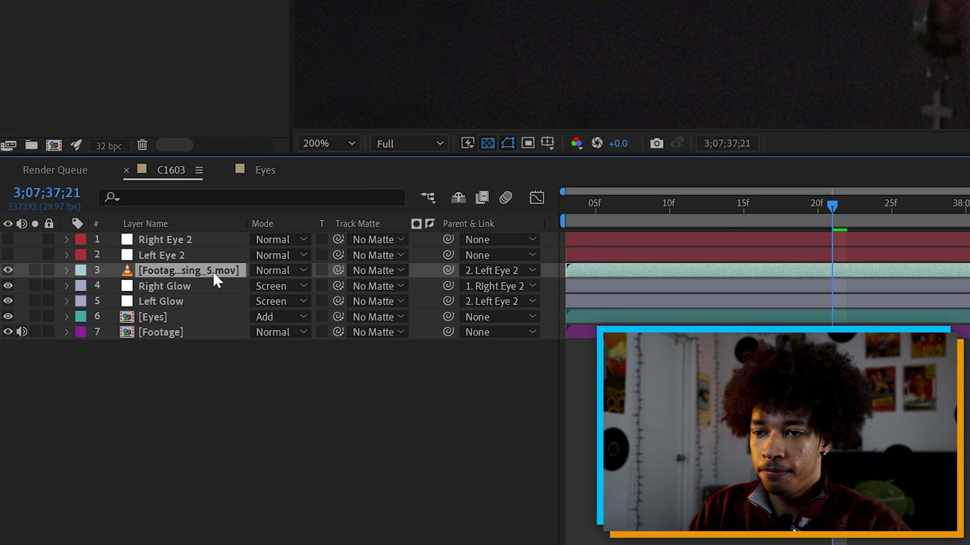
key(ctrl+d)
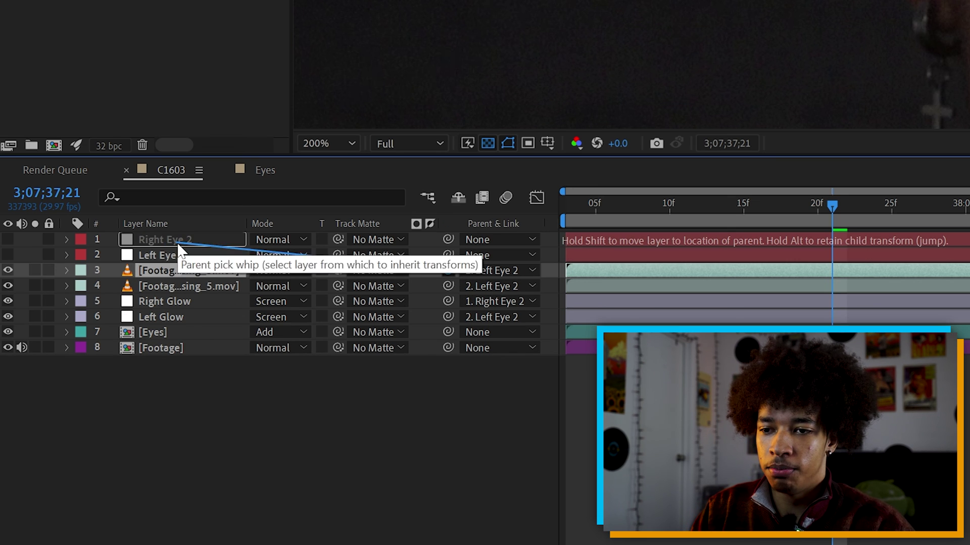
drag(178, 245, 178, 241)
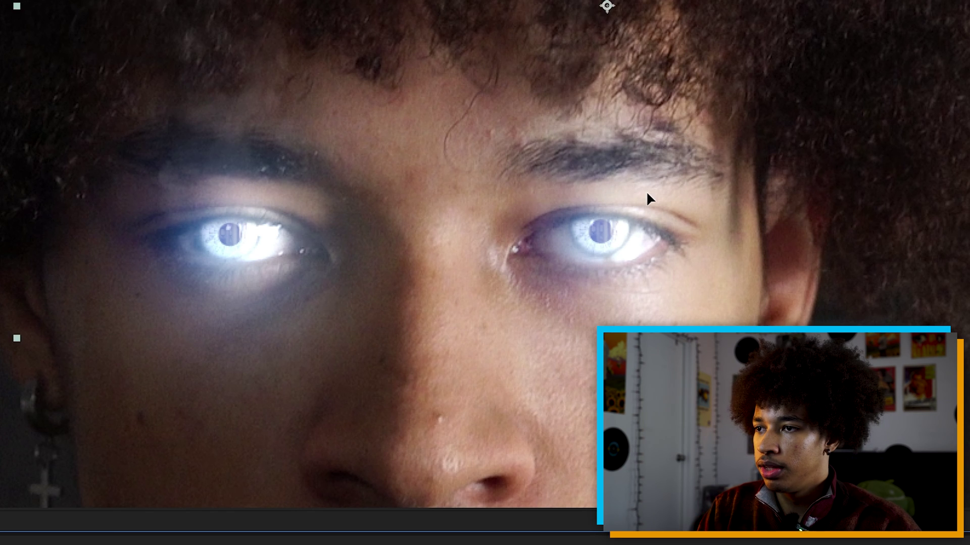
drag(647, 191, 653, 193)
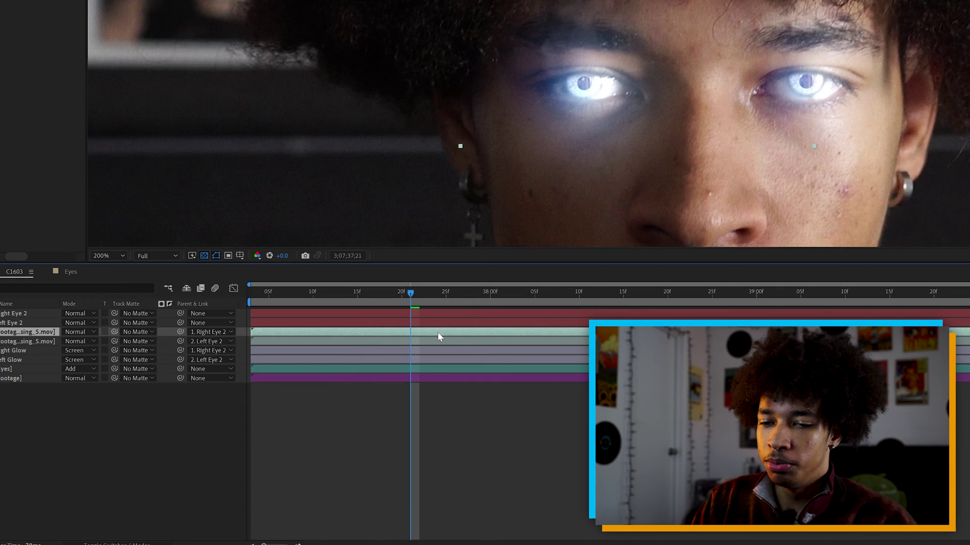
click(343, 332)
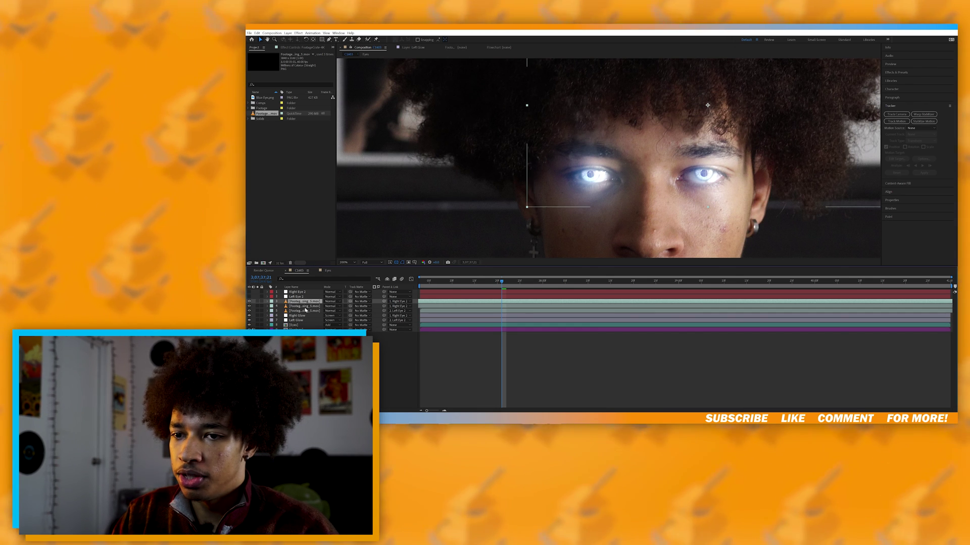
- Set the three flare layers to Screen blending and add opacity keyframes to them
shift+click(307, 310)
click(332, 304)
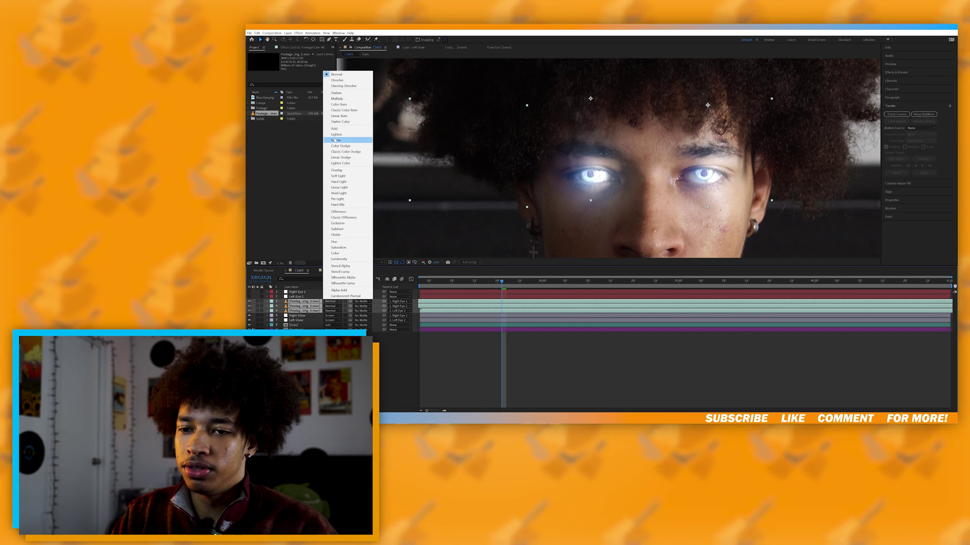
click(340, 148)
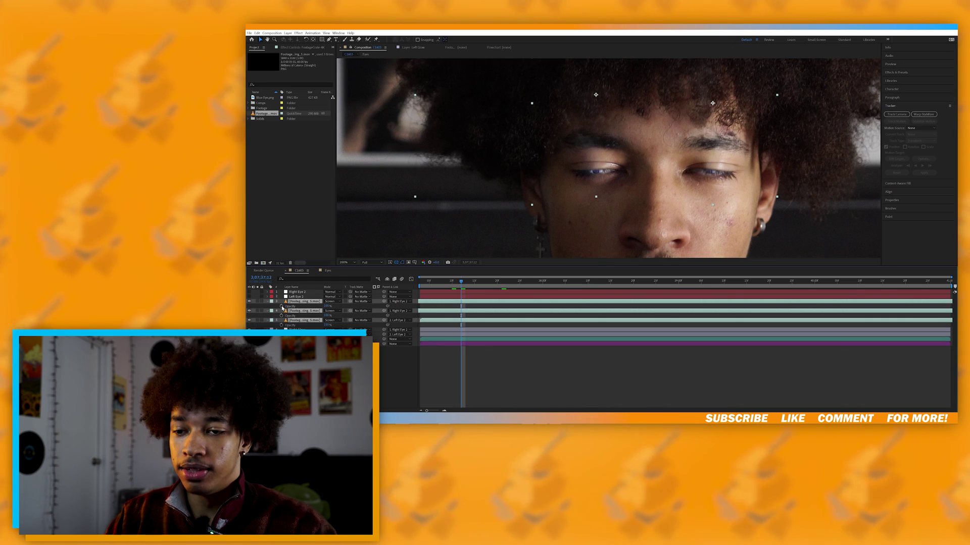
click(281, 306)
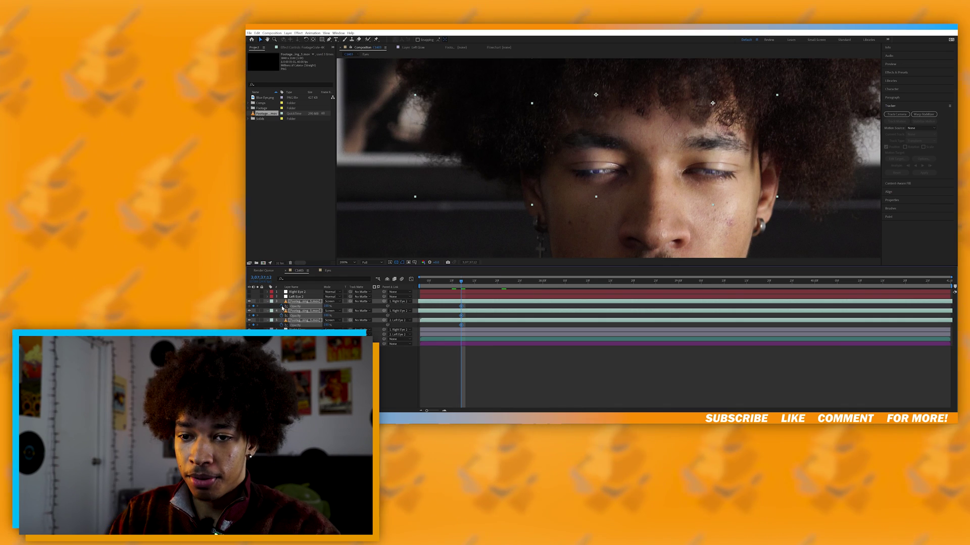
drag(455, 305, 470, 327)
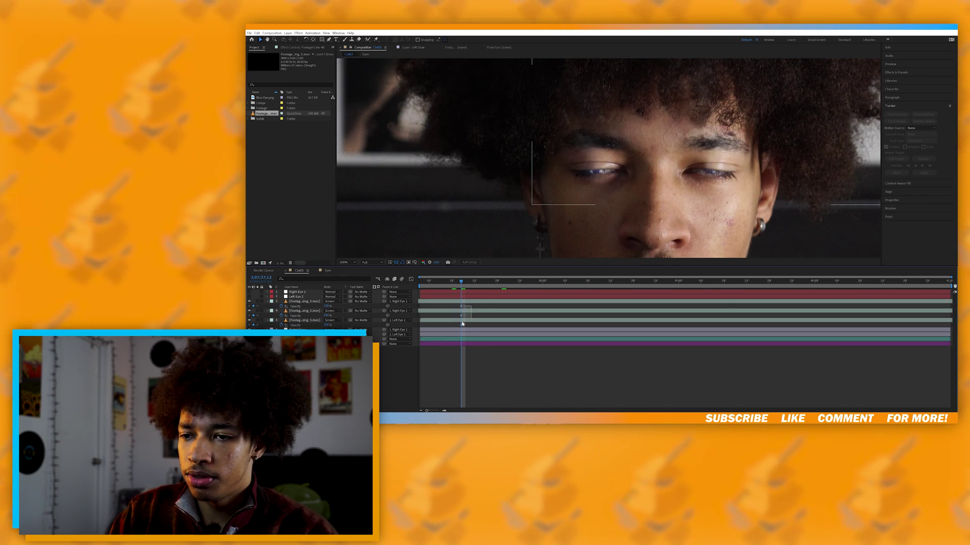
drag(469, 327, 469, 330)
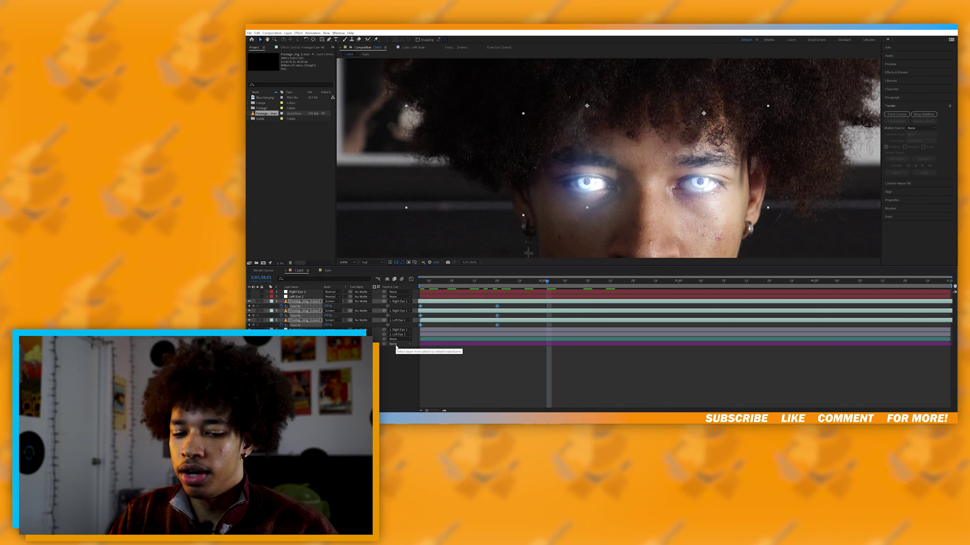
key(F9)
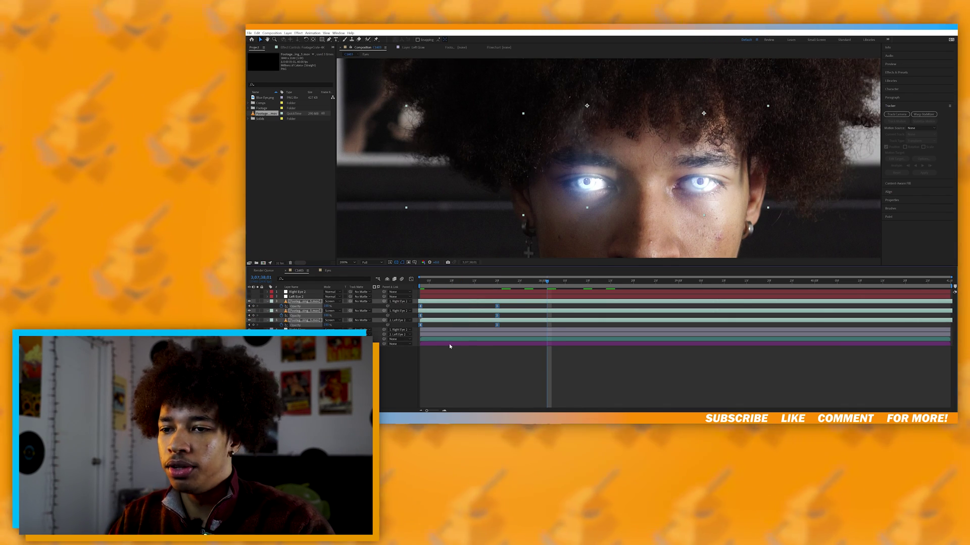
key(u)
click(487, 359)
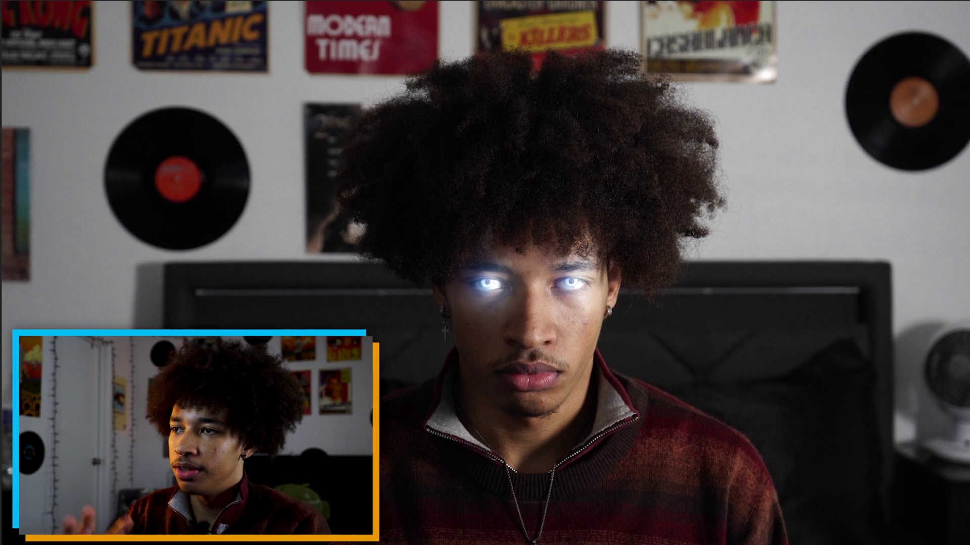